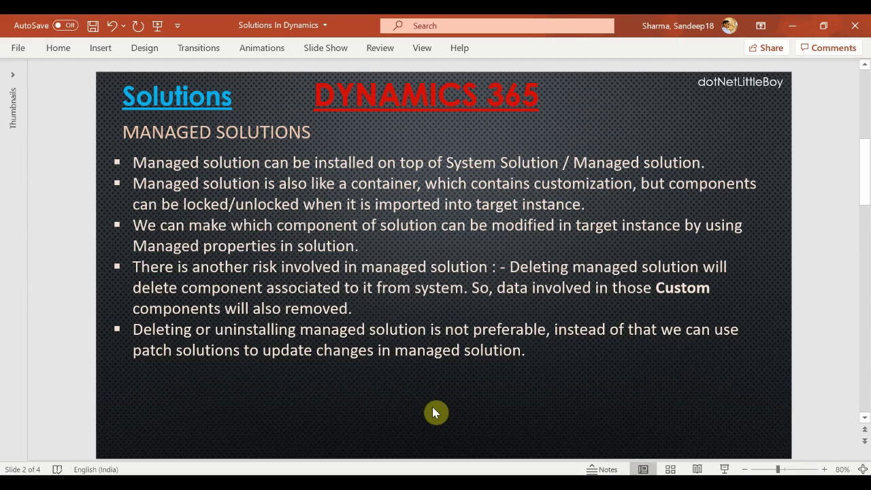
# Review the slides on unmanaged and managed solutions, including component locking, managed properties, deletion risks and patch solutions
pyautogui.scroll(2, 432, 406)
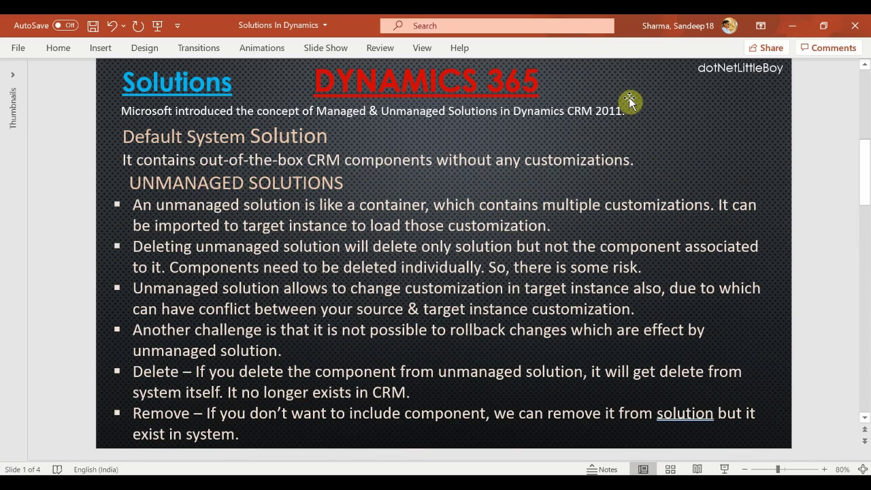
pyautogui.scroll(-2, 629, 101)
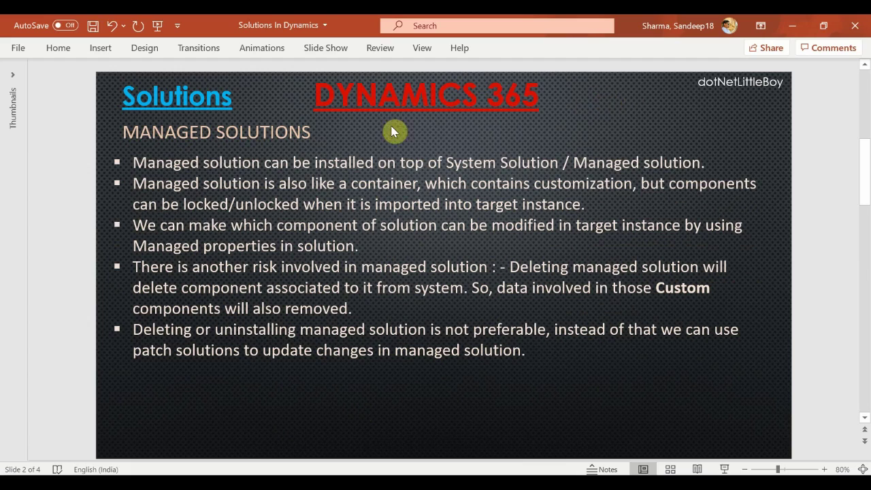
pyautogui.click(172, 162)
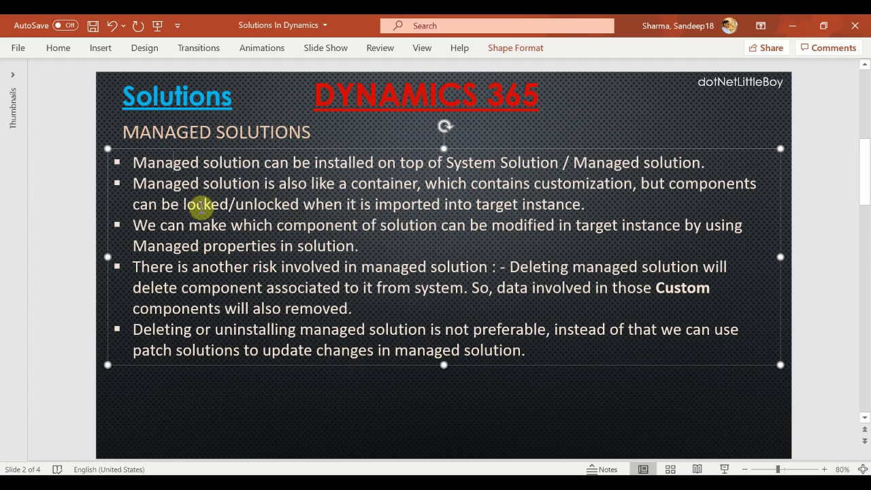
pyautogui.moveTo(211, 204); pyautogui.dragTo(183, 204)
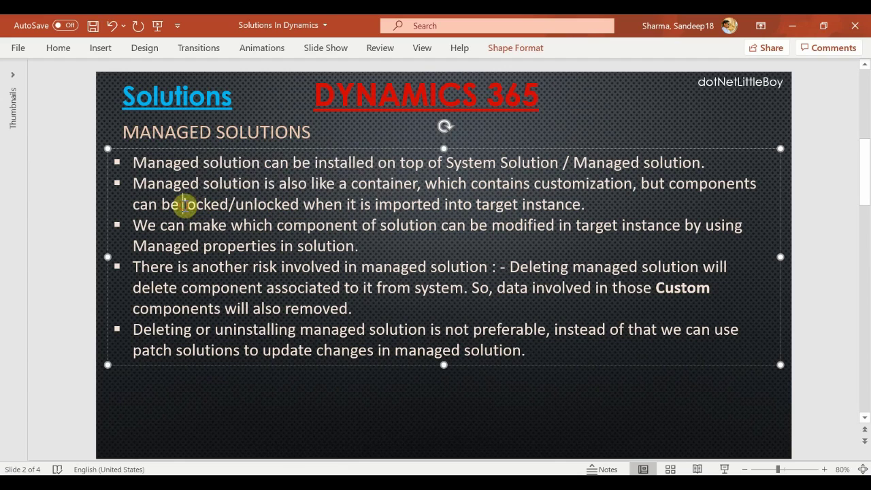
pyautogui.moveTo(244, 204); pyautogui.dragTo(298, 204)
pyautogui.click(325, 229)
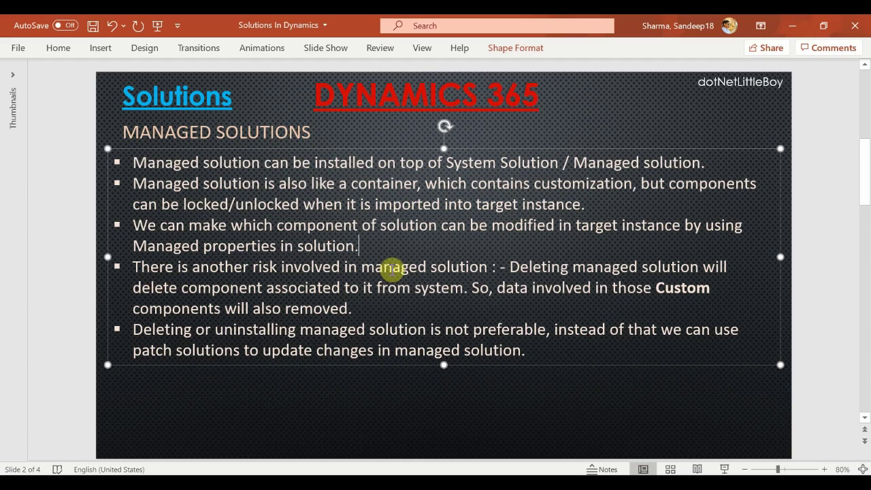
pyautogui.click(601, 112)
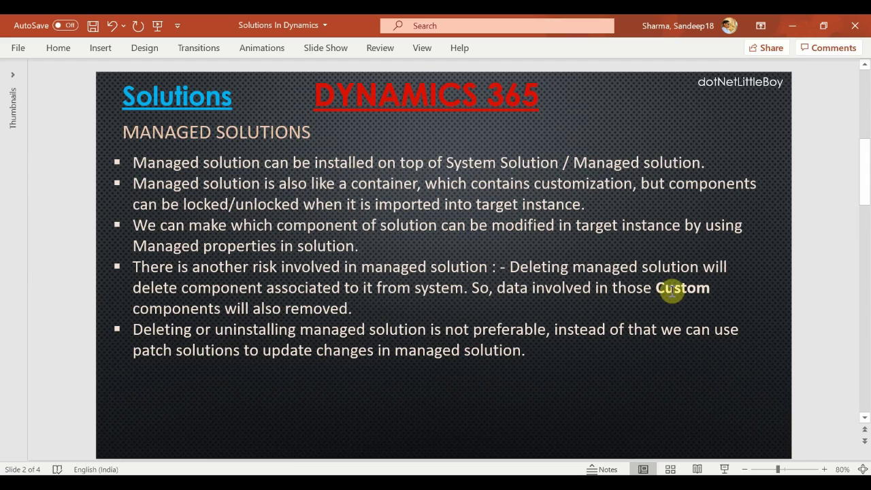
pyautogui.click(368, 307)
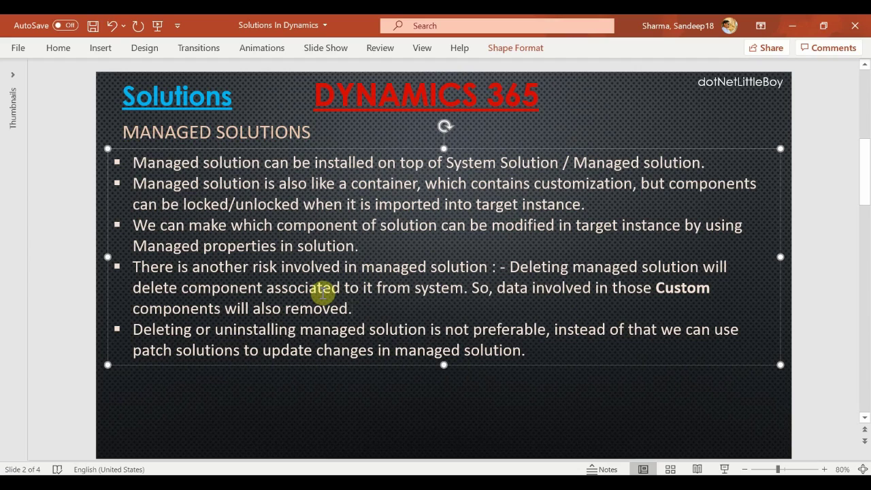
pyautogui.click(602, 105)
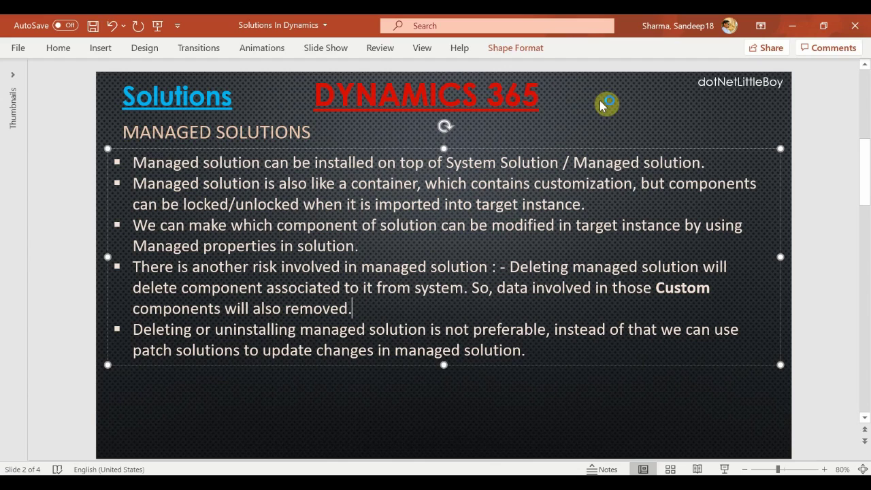
pyautogui.click(189, 132)
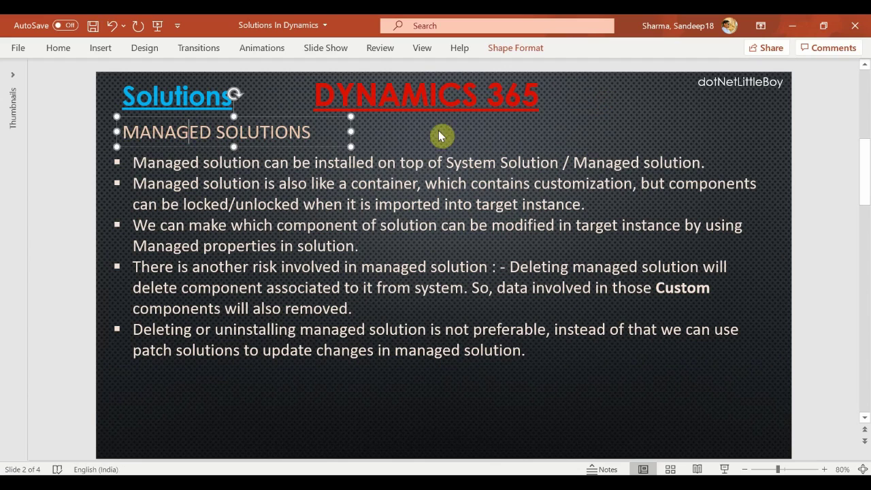
pyautogui.click(617, 105)
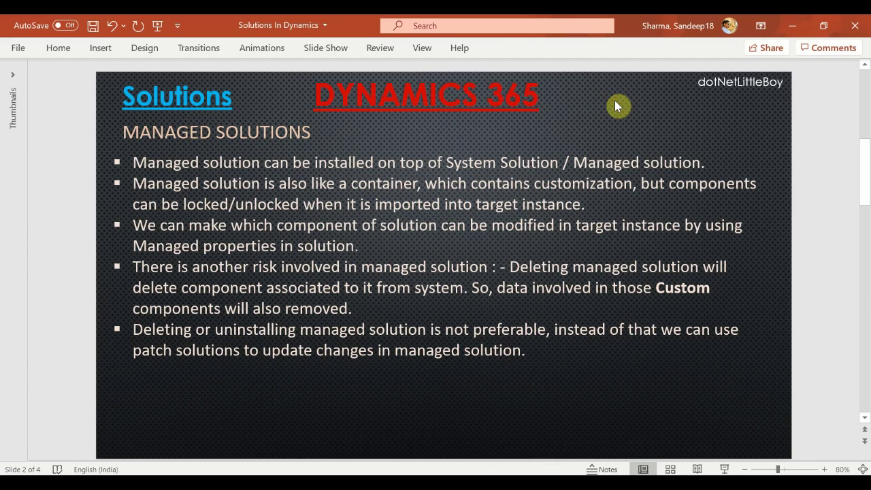
pyautogui.click(615, 105)
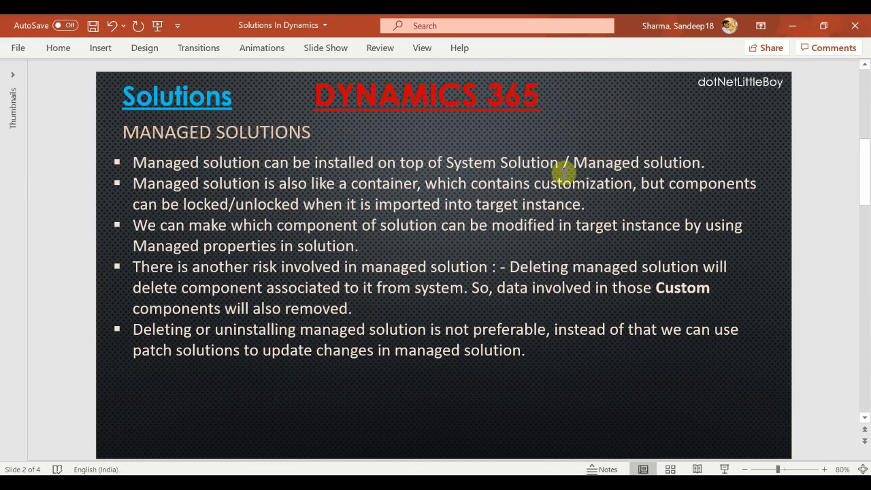
pyautogui.click(369, 304)
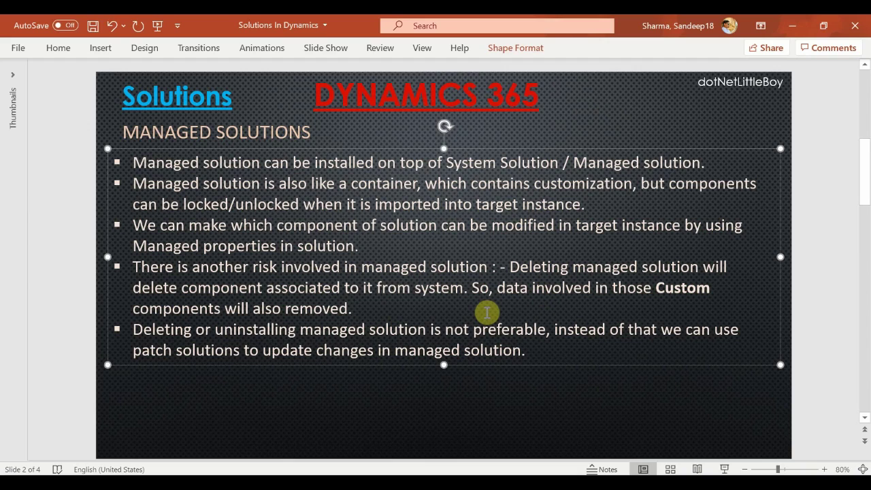
pyautogui.click(376, 330)
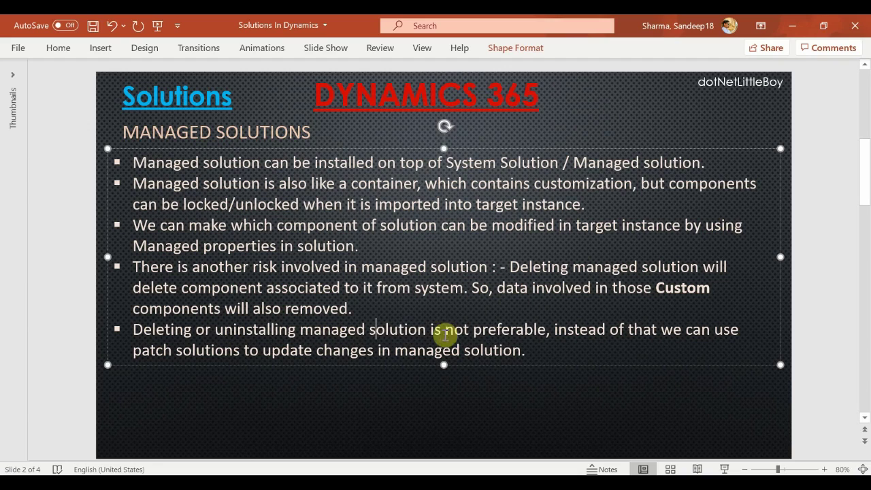
pyautogui.click(538, 348)
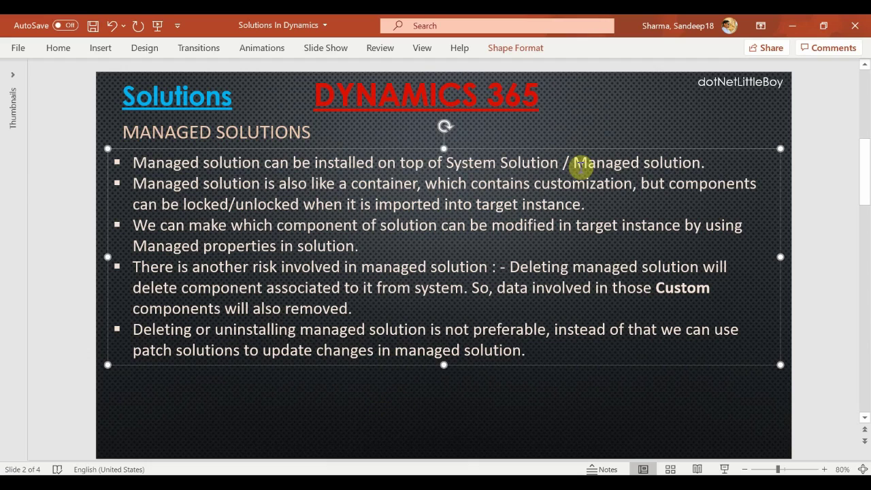
pyautogui.click(641, 117)
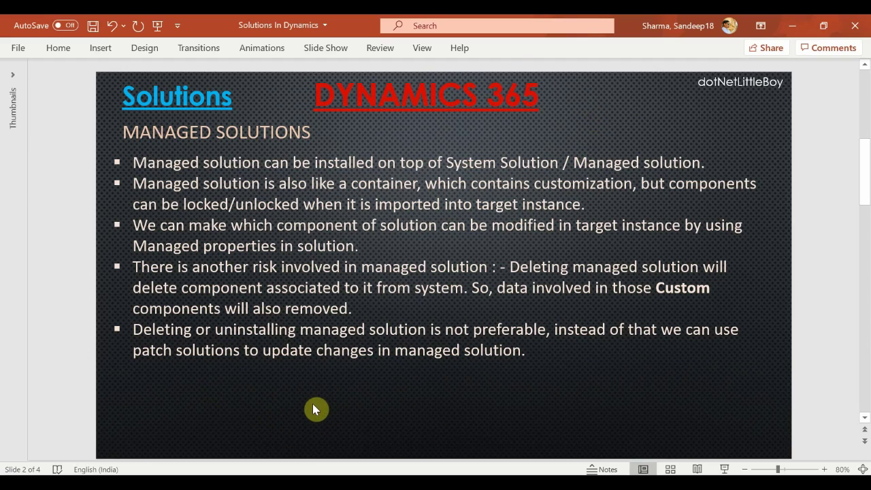
pyautogui.click(627, 101)
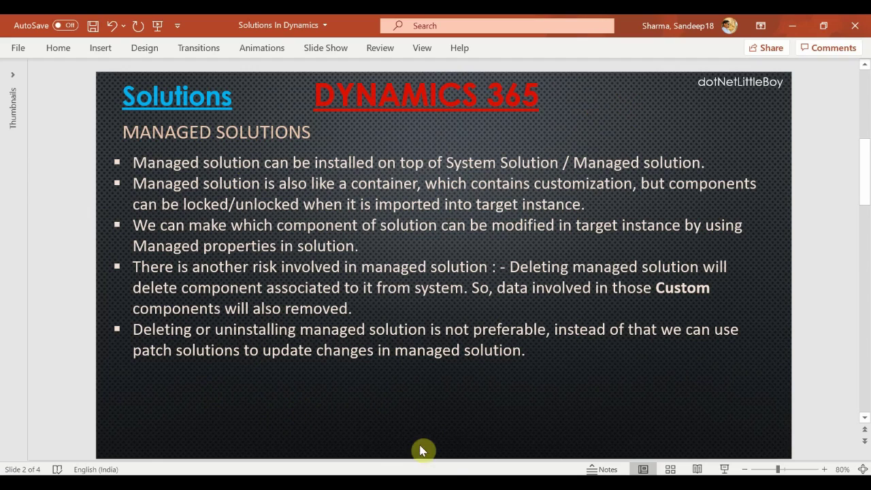
# Switch to the Dynamics 365 browser window showing the All Solutions list
pyautogui.moveTo(457, 468)
pyautogui.click(497, 464)
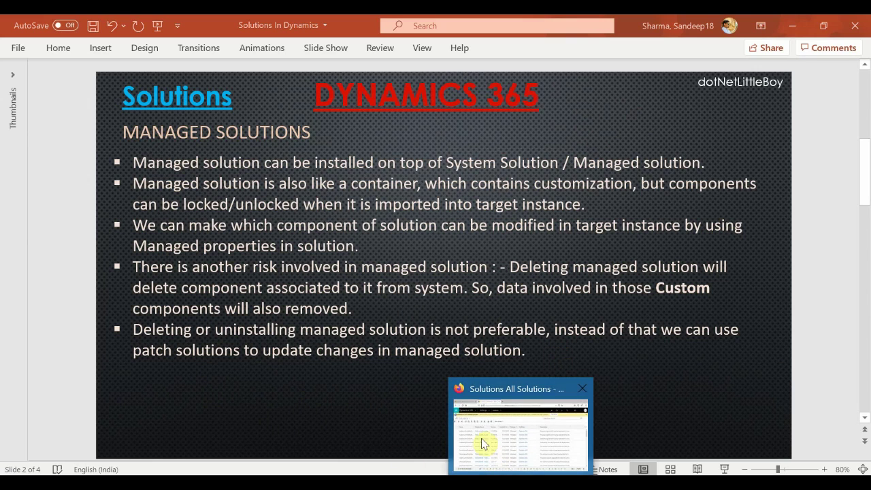
pyautogui.click(507, 448)
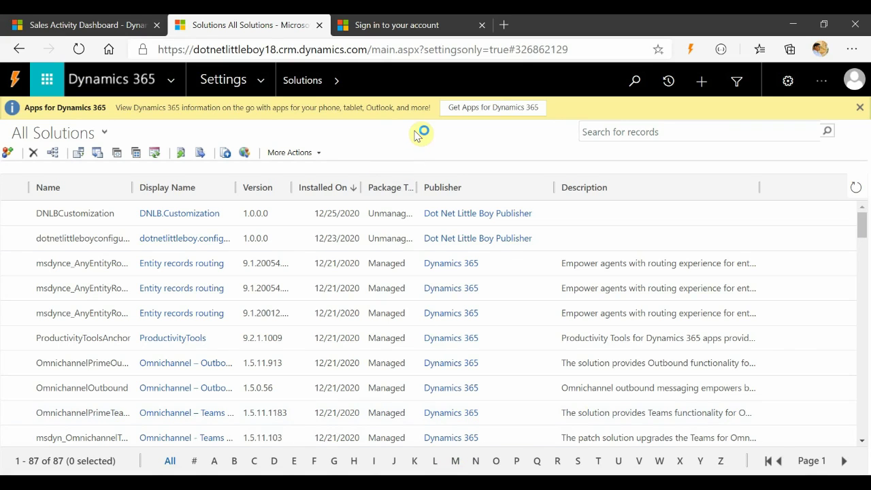
pyautogui.moveTo(276, 49); pyautogui.dragTo(208, 49)
pyautogui.click(367, 143)
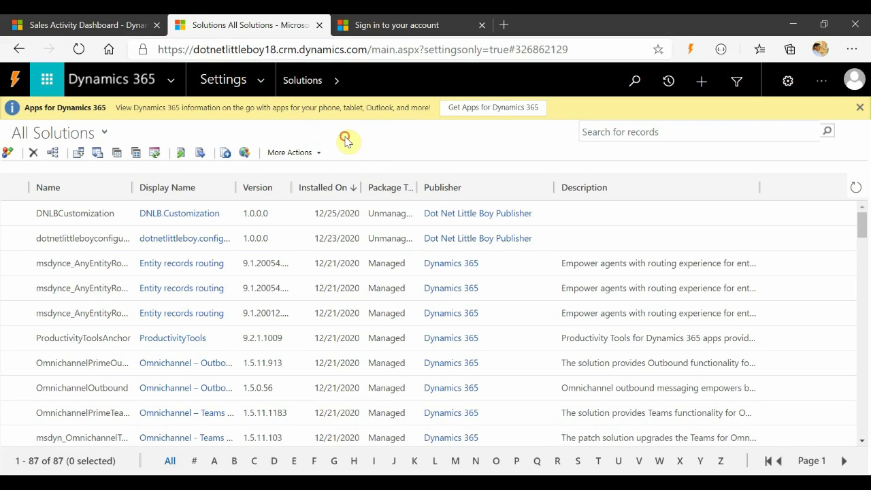
# Create and save a new solution named MyDemoCRM with Dot Net Little Boy Publisher as publisher and version 1.0.0.0
pyautogui.click(8, 156)
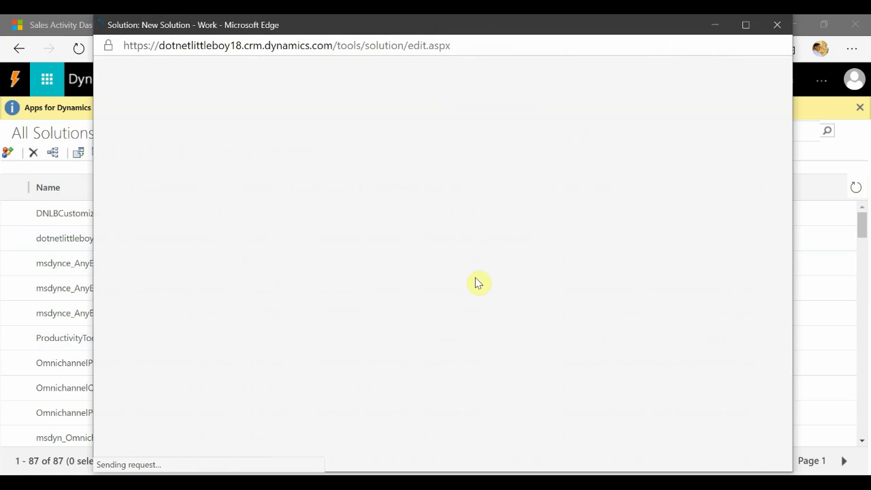
pyautogui.click(360, 215)
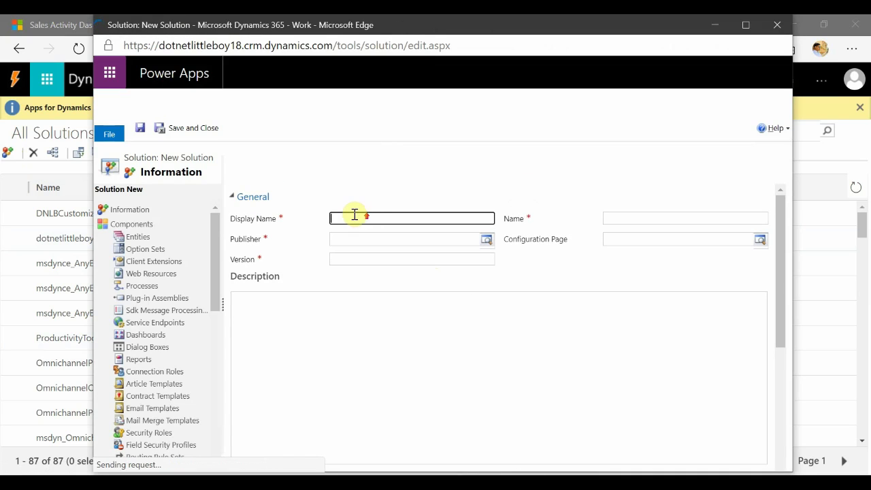
pyautogui.write('MyDemoCRM')
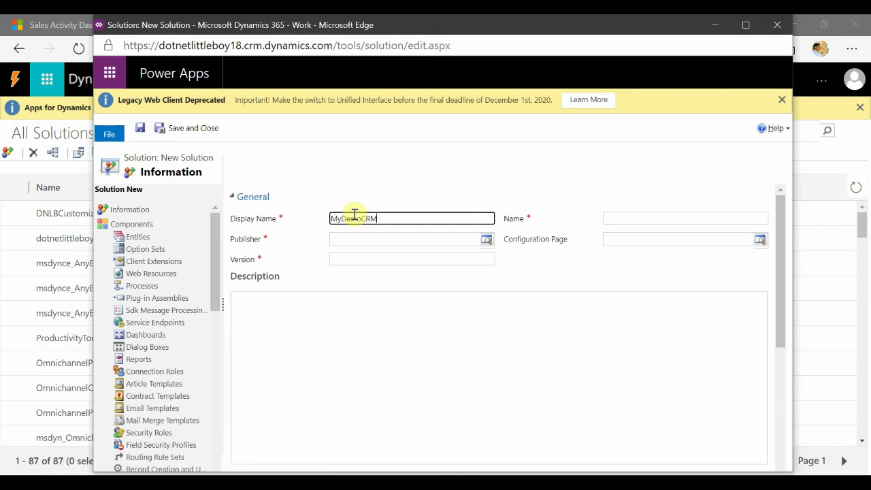
pyautogui.click(350, 241)
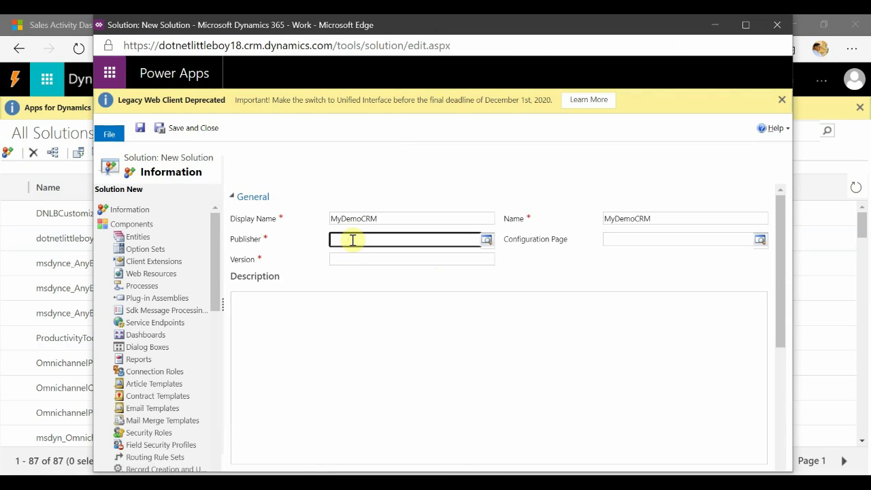
pyautogui.click(393, 312)
pyautogui.click(364, 258)
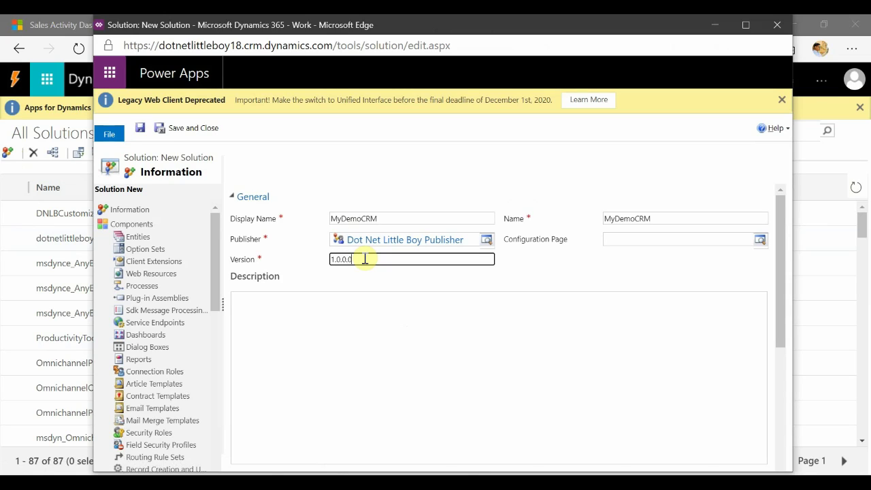
pyautogui.click(139, 127)
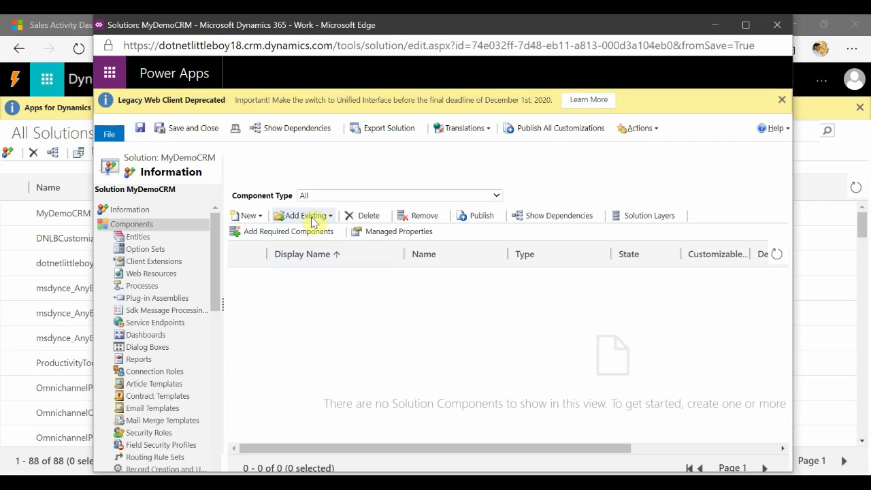
# Start a new entity in the MyDemoCRM solution and set its display name to MyCRMDemoEntity
pyautogui.click(136, 236)
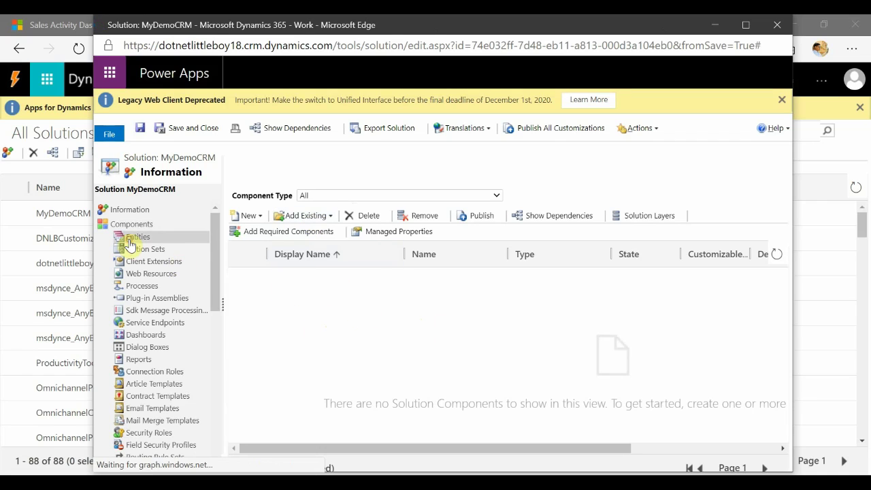
pyautogui.click(247, 213)
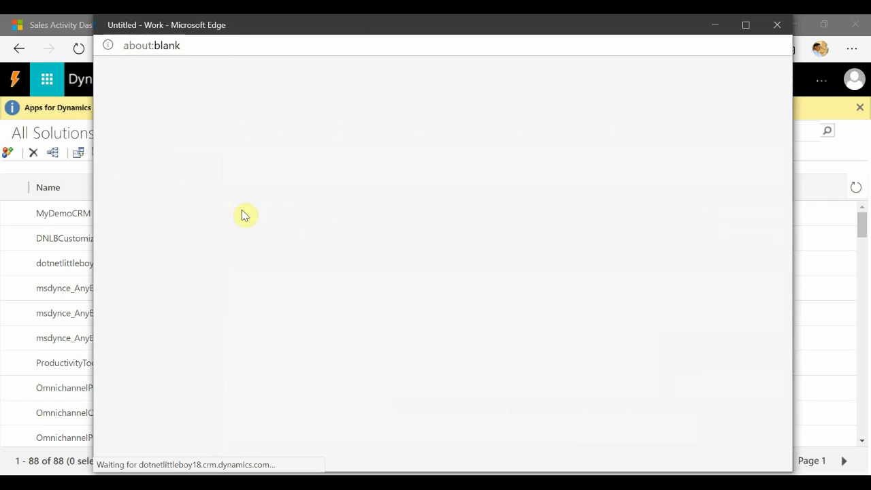
pyautogui.click(744, 27)
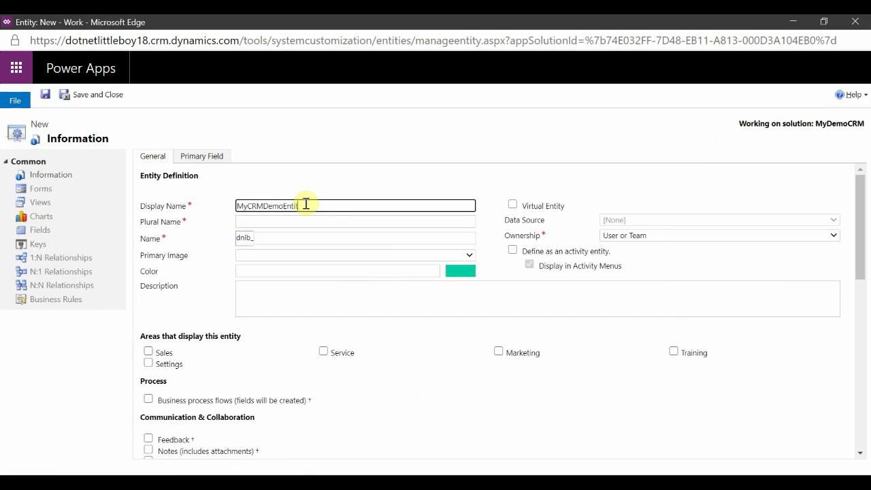
pyautogui.click(432, 146)
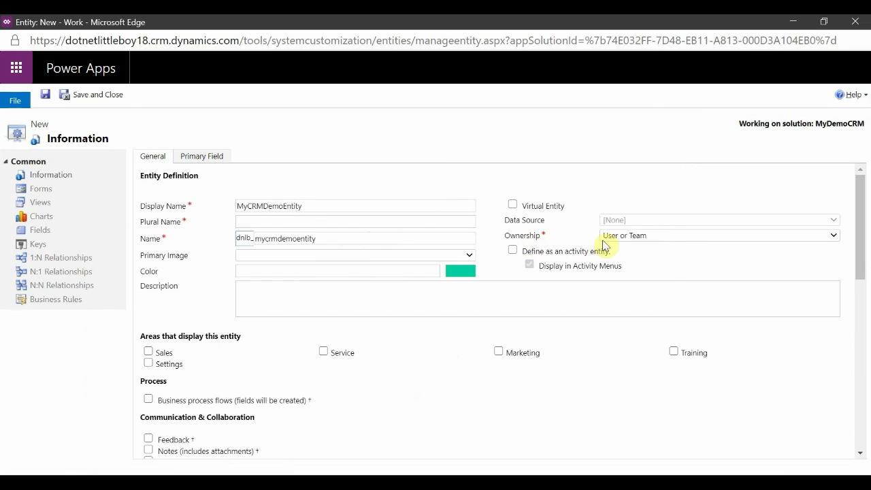
pyautogui.scroll(-2, 327, 365)
pyautogui.scroll(2, 342, 350)
pyautogui.scroll(-2, 340, 351)
pyautogui.scroll(2, 367, 360)
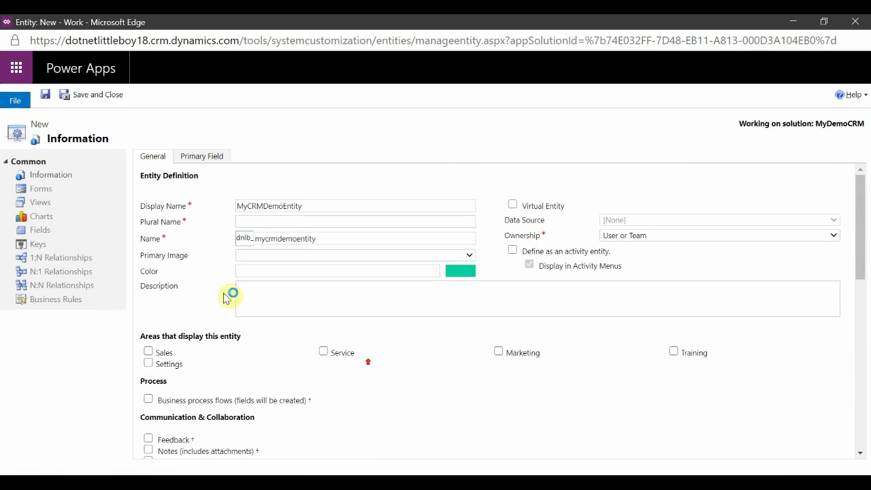
# Set the entity's plural name to MyCRMDemoEntities and save the entity
pyautogui.click(44, 94)
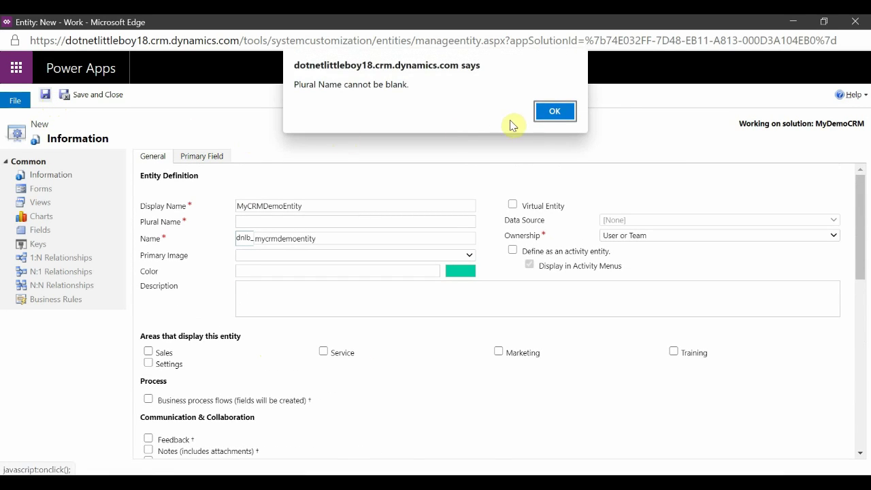
pyautogui.click(552, 113)
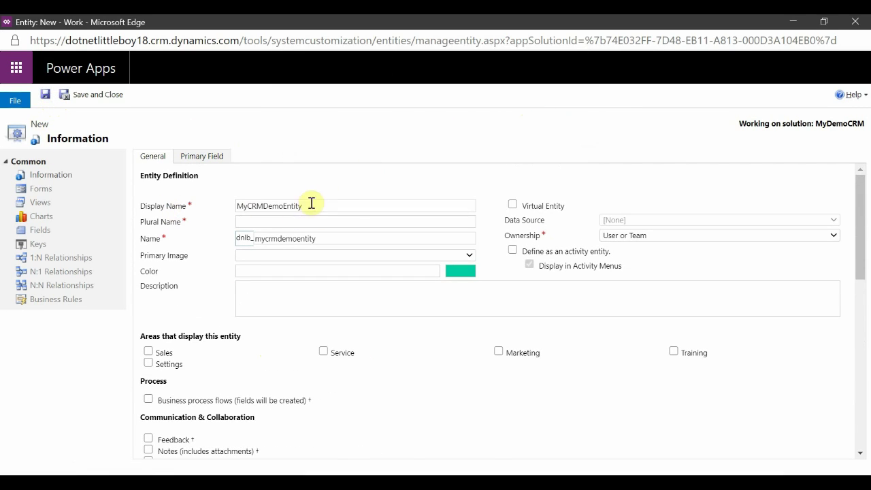
pyautogui.moveTo(310, 204); pyautogui.dragTo(208, 213)
pyautogui.hotkey('ctrl', 'c')
pyautogui.click(254, 224)
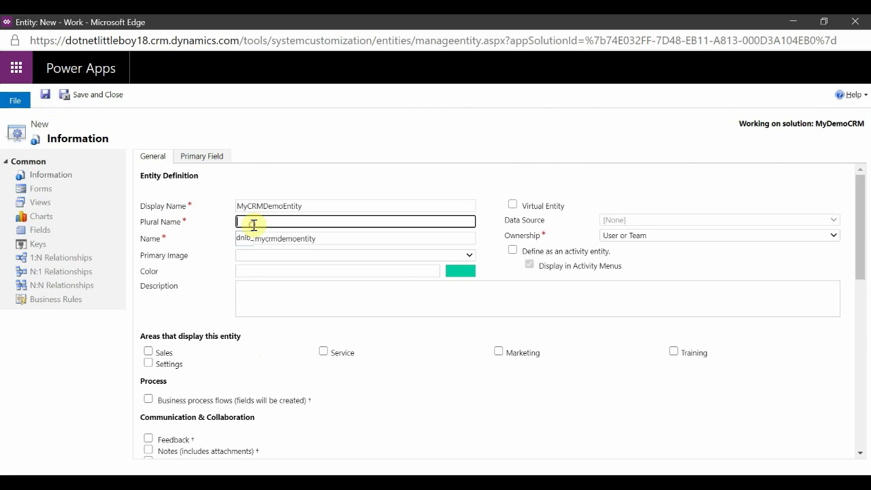
pyautogui.hotkey('ctrl', 'v')
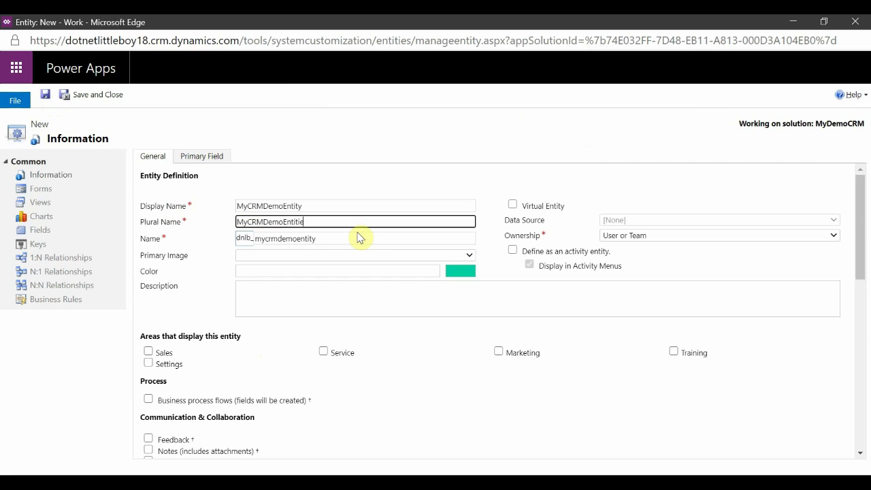
pyautogui.click(44, 94)
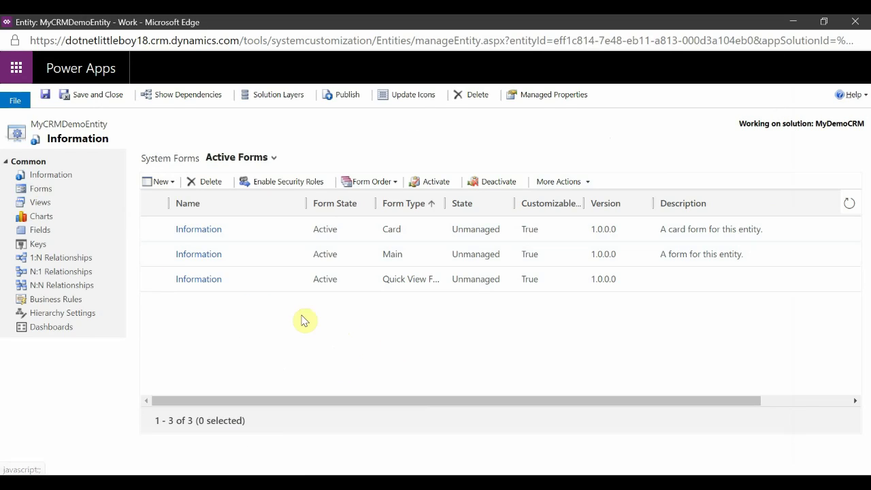
# Save and close the entity, and review MyCRMDemoEntity's N:N, N:1 and 1:N relationships and its forms within the MyDemoCRM solution
pyautogui.click(94, 94)
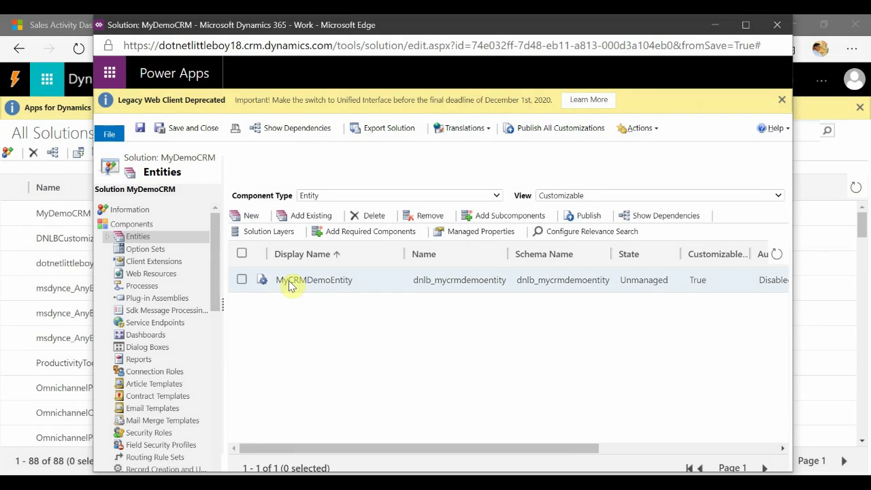
pyautogui.click(110, 237)
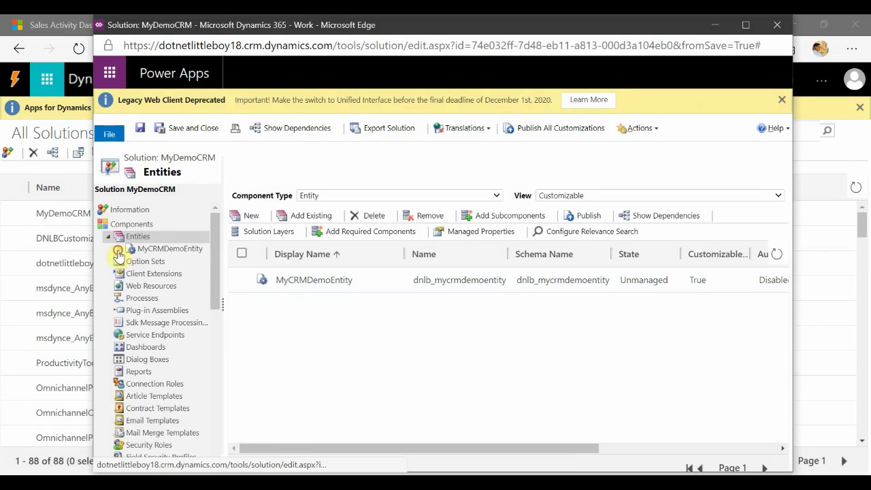
pyautogui.click(120, 249)
pyautogui.click(191, 345)
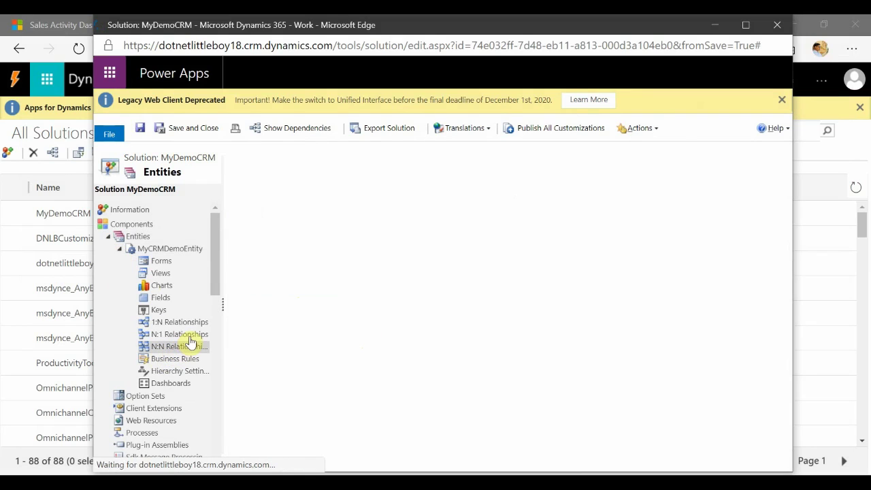
pyautogui.click(188, 334)
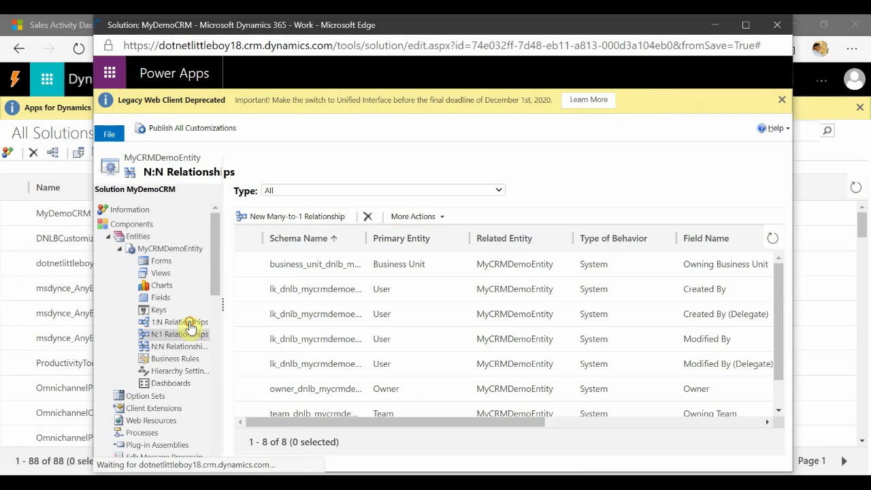
pyautogui.click(189, 322)
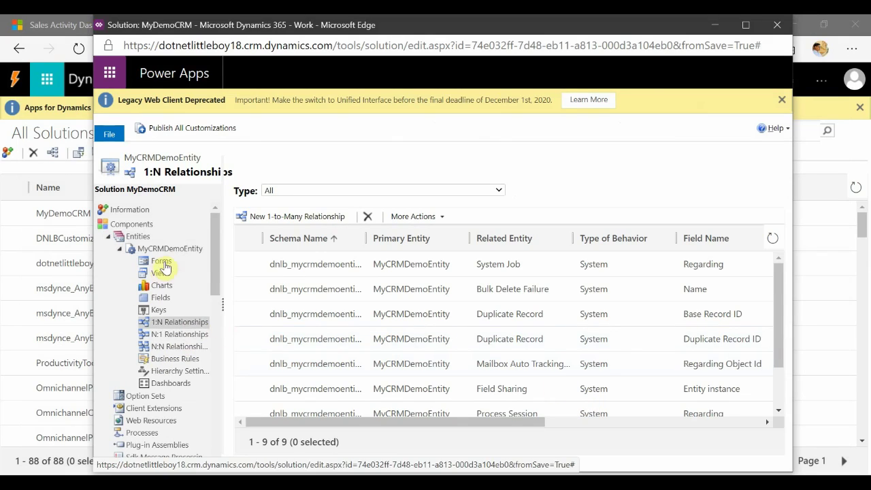
pyautogui.click(161, 262)
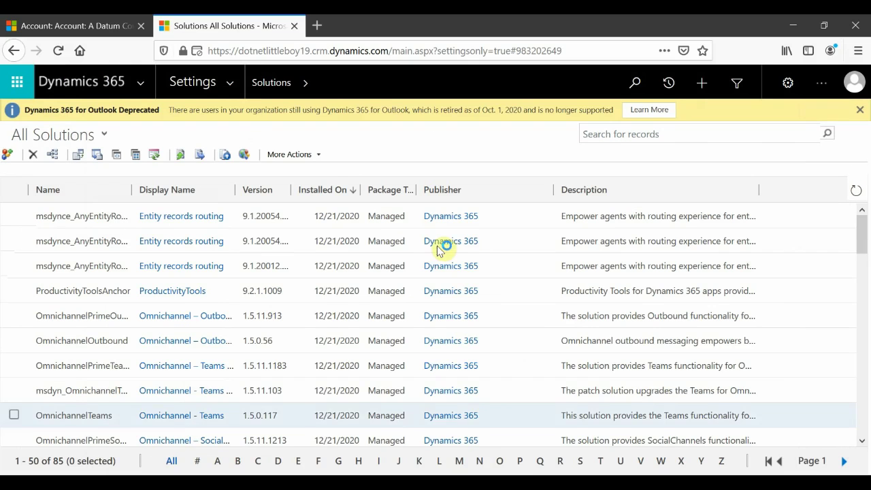
# Switch to the Firefox window of the dotnetlittleboy19 organization and open Advanced Find from the A Datum Corporation account record
pyautogui.click(277, 49)
pyautogui.press('Escape')
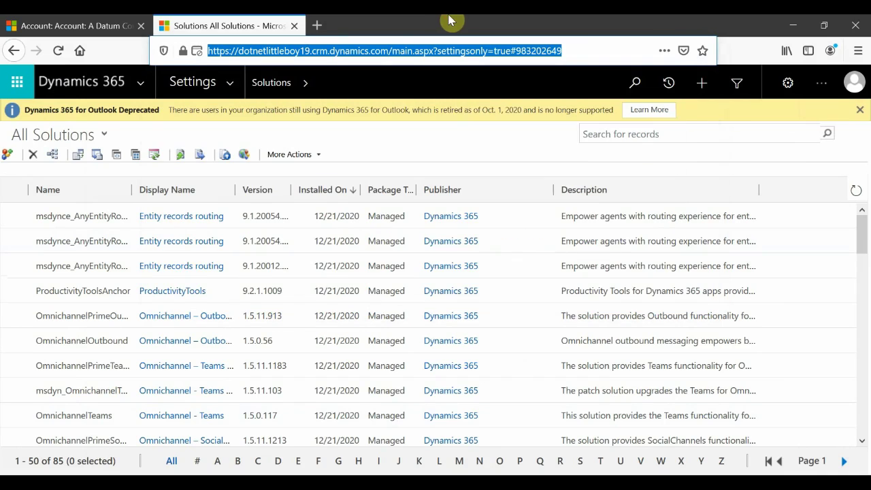
pyautogui.click(95, 25)
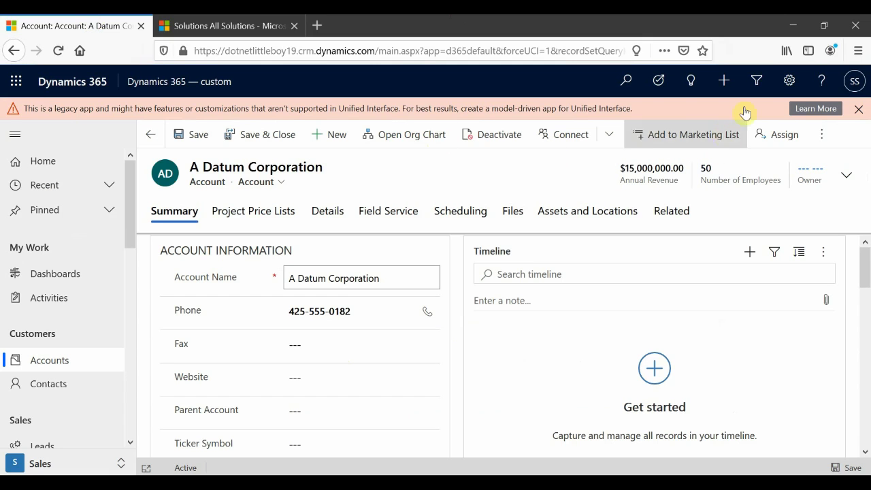
pyautogui.click(766, 86)
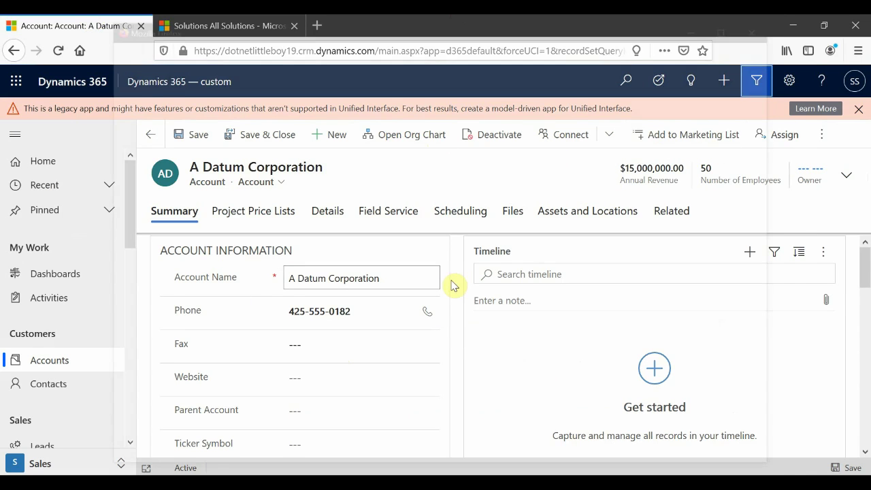
# Look through the Advanced Find entities beginning with M for MyCRMDemoEntities, and minimize the Advanced Find window
pyautogui.moveTo(501, 451)
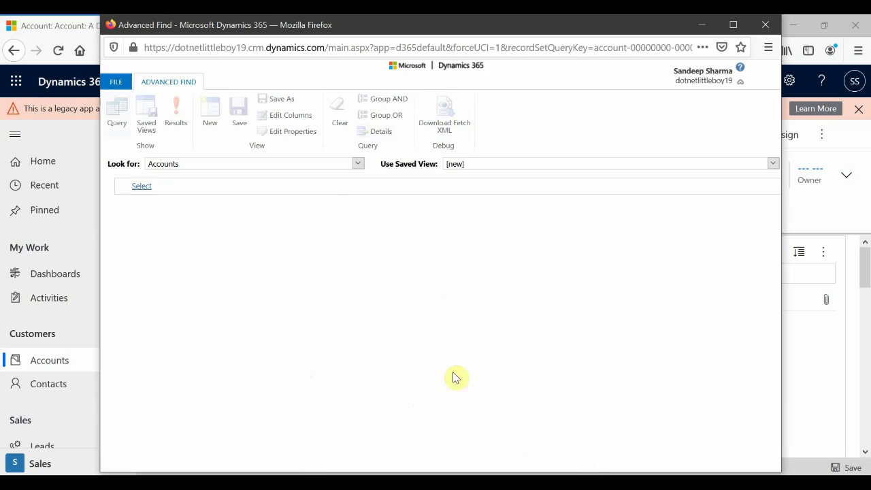
pyautogui.click(308, 167)
pyautogui.press('m')
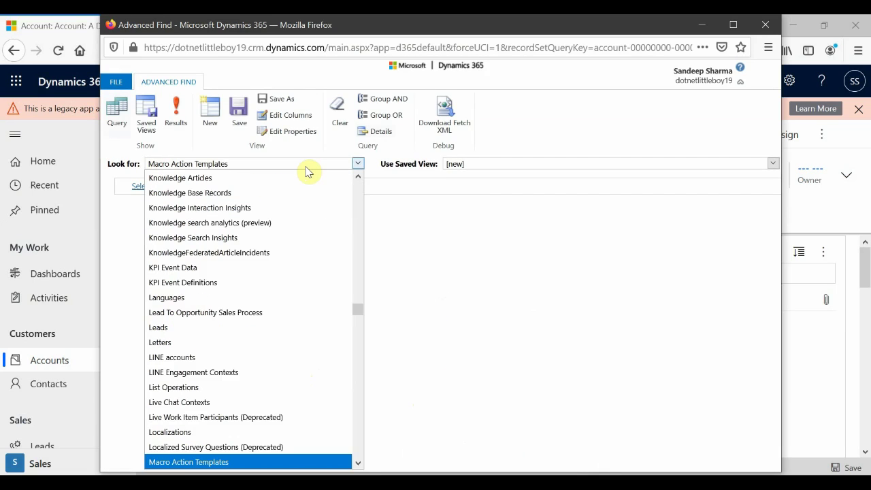
pyautogui.press('Down')
pyautogui.press('Down')
pyautogui.press('Down')
pyautogui.press('Down')
pyautogui.press('Down')
pyautogui.press('Down')
pyautogui.press('Down')
pyautogui.press('Down')
pyautogui.press('Down')
pyautogui.press('Down')
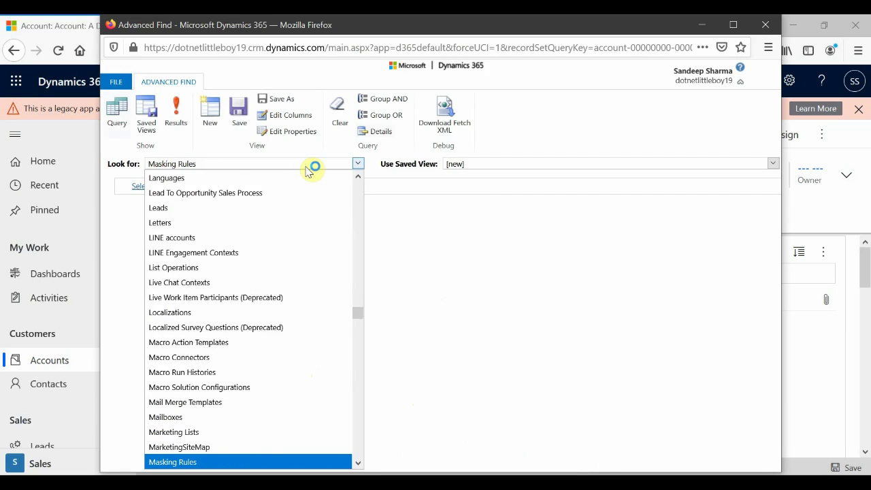
pyautogui.press('Down')
pyautogui.press('Down')
pyautogui.press('Down')
pyautogui.press('Down')
pyautogui.press('Down')
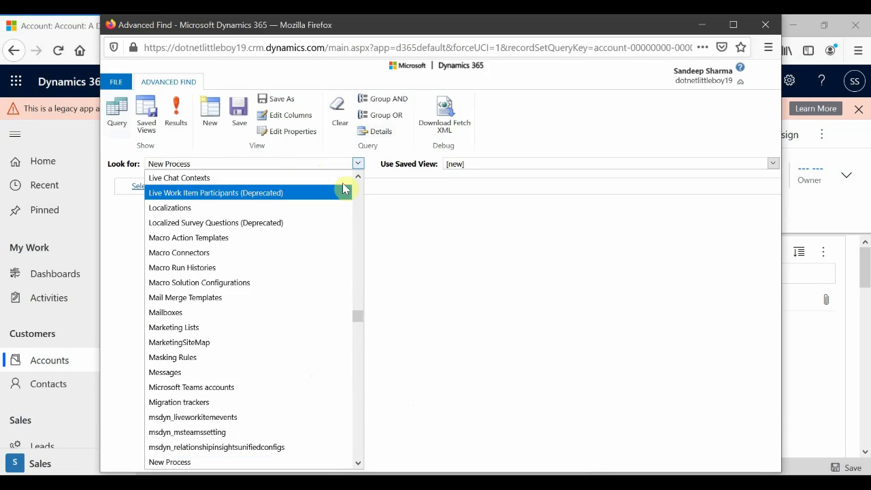
pyautogui.click(527, 286)
pyautogui.click(701, 24)
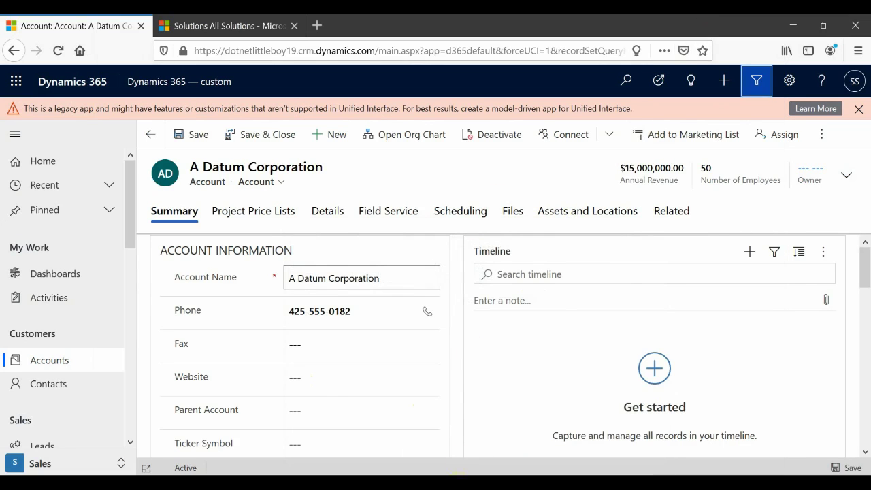
# Return to the MyDemoCRM solution window in Edge, maximize it and list all of the solution's components
pyautogui.click(540, 454)
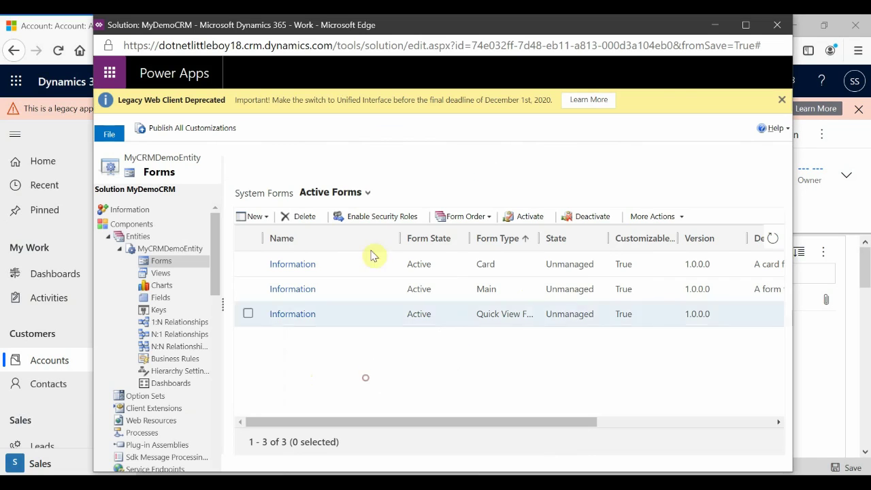
pyautogui.click(746, 25)
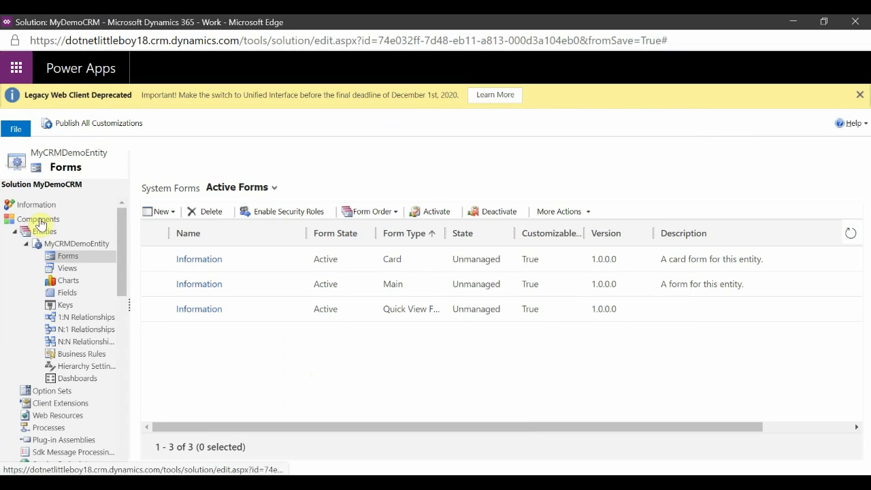
pyautogui.click(41, 219)
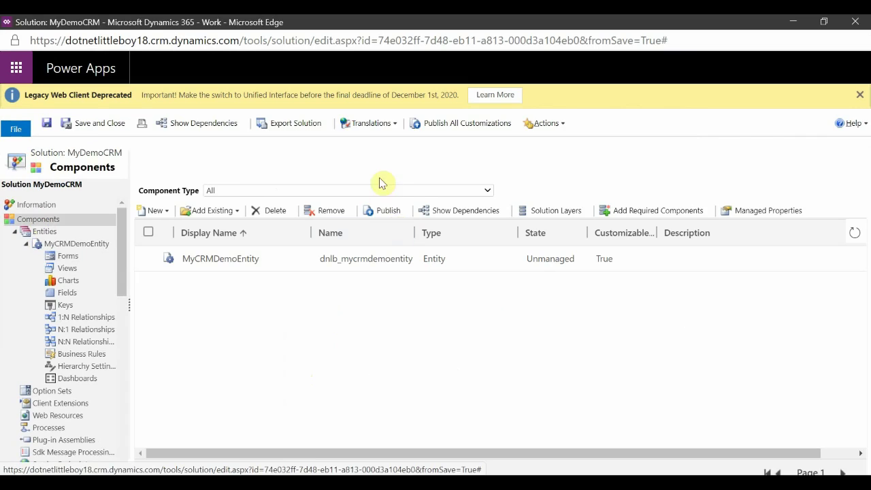
# Start exporting the MyDemoCRM solution and advance to the export system settings
pyautogui.click(296, 124)
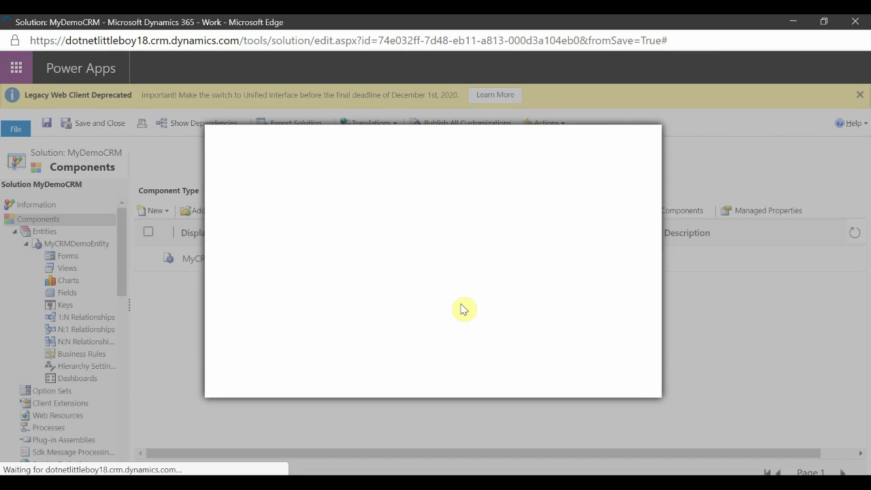
pyautogui.click(546, 385)
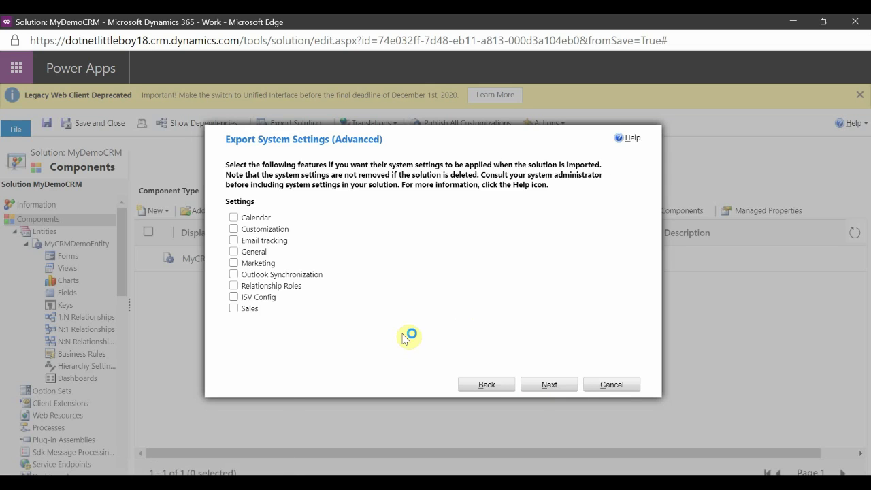
# Switch to the PowerPoint slide on managed solutions and review the points on locked/unlocked components and managed properties
pyautogui.click(571, 473)
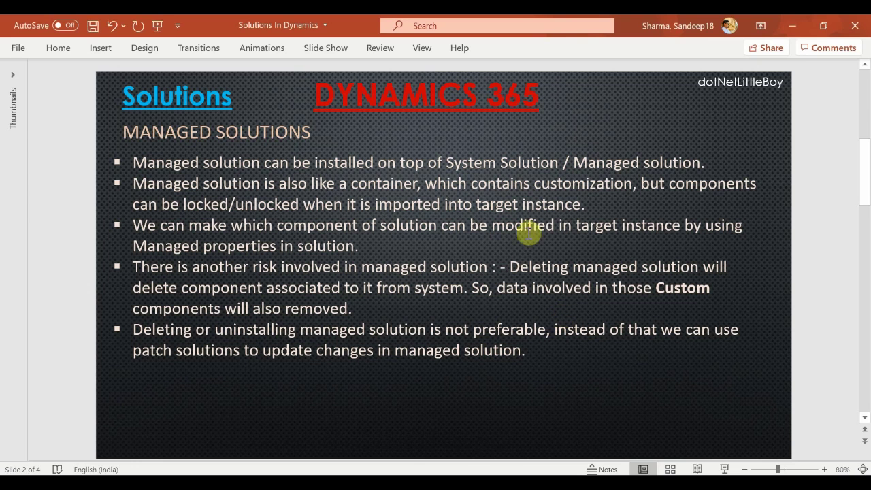
pyautogui.click(559, 224)
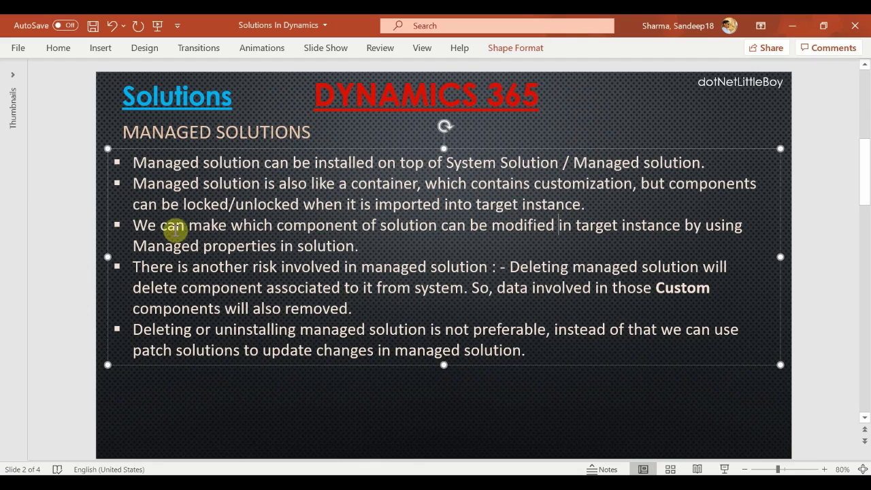
pyautogui.moveTo(182, 204); pyautogui.dragTo(298, 212)
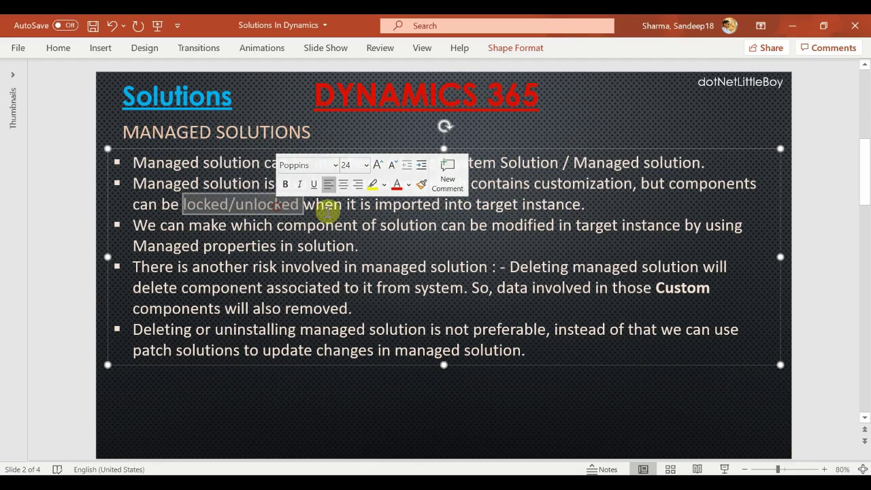
pyautogui.click(394, 228)
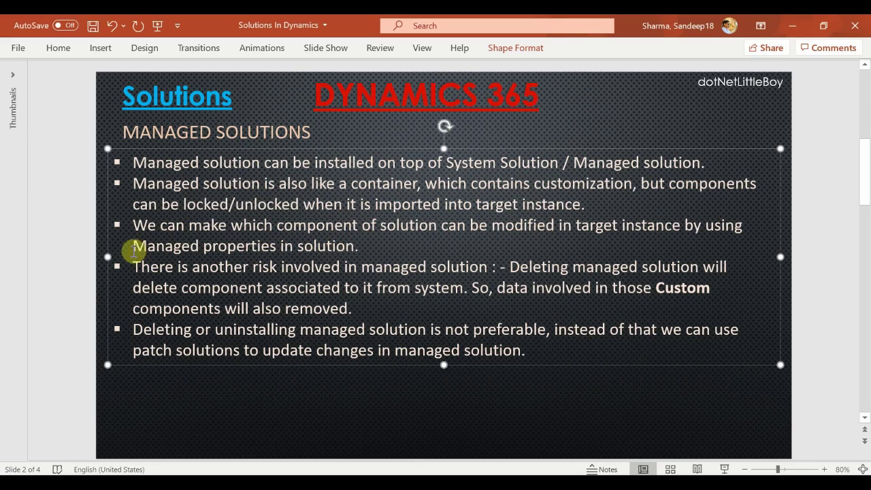
pyautogui.click(332, 245)
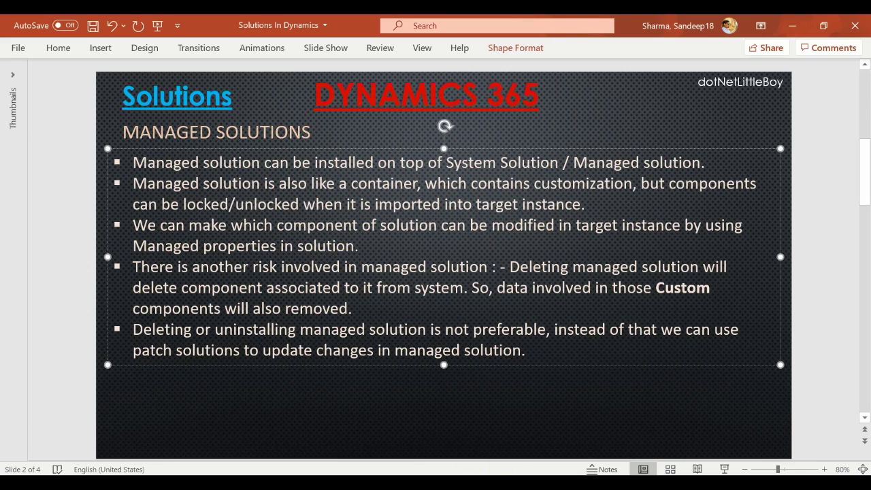
# Return to the MyDemoCRM solution, cancel the export and publish all customizations
pyautogui.click(555, 435)
pyautogui.click(611, 384)
pyautogui.click(500, 126)
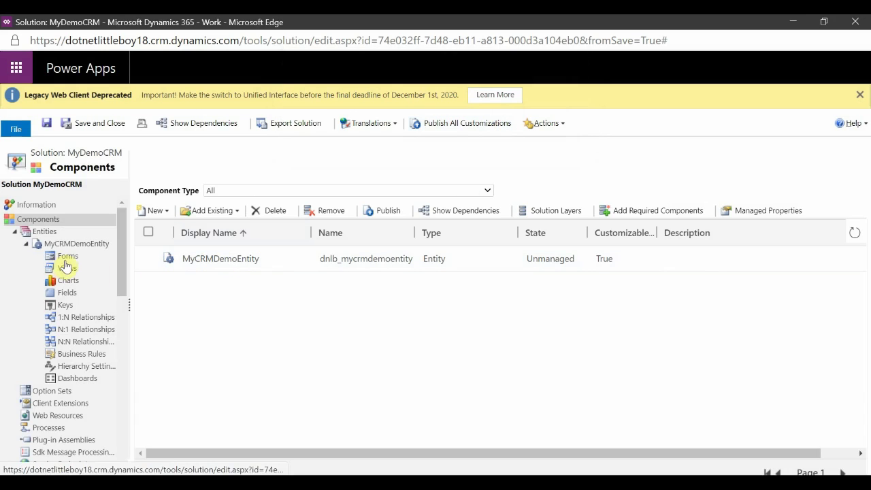
# Open the field list of MyCRMDemoEntity and look through all of its fields
pyautogui.click(68, 291)
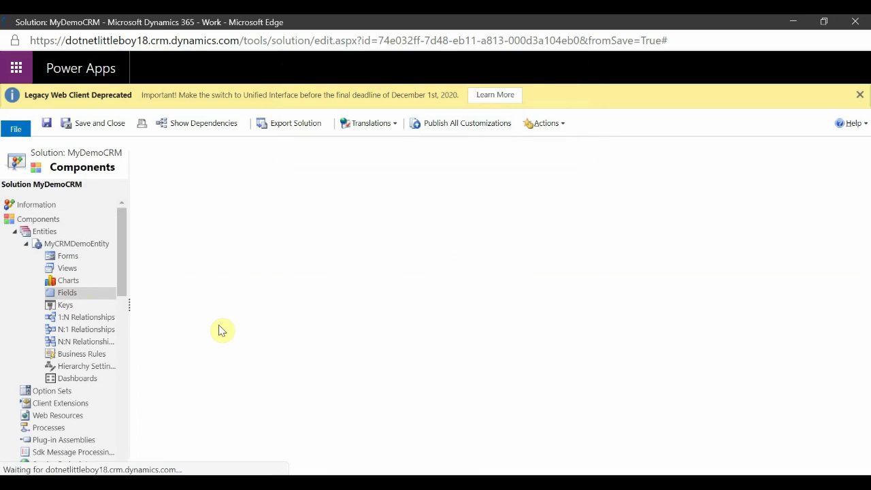
pyautogui.scroll(-5, 252, 314)
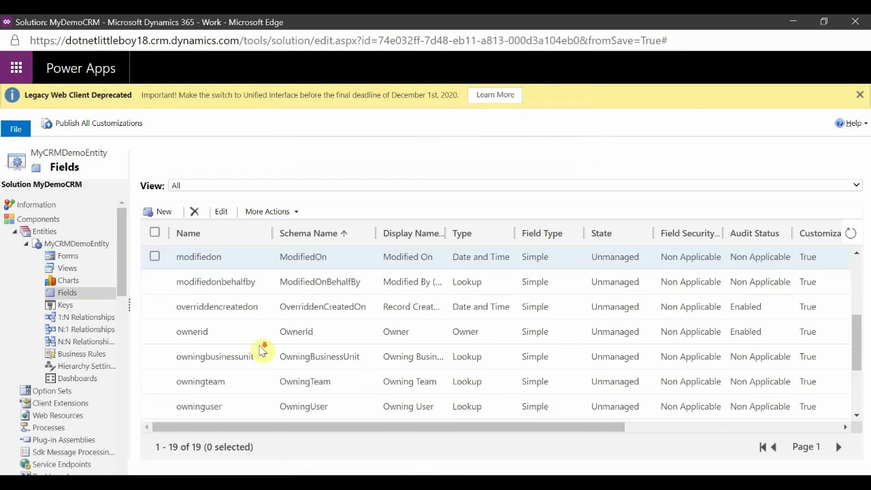
pyautogui.scroll(4, 263, 349)
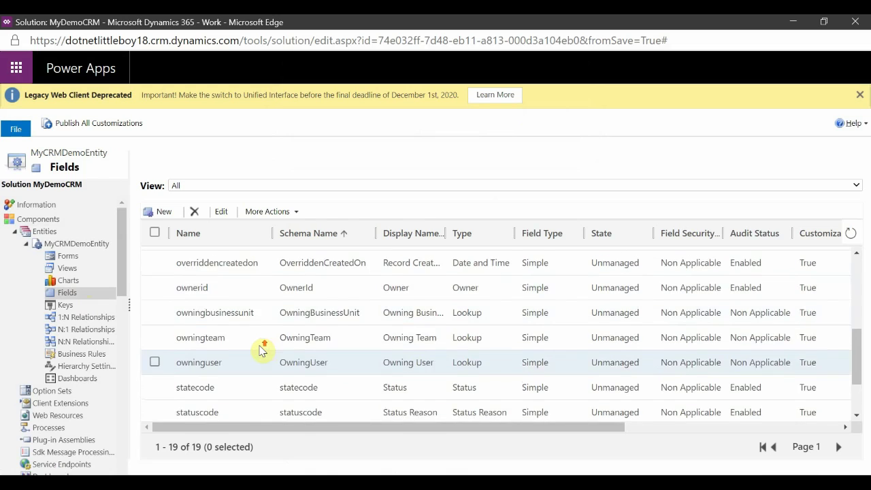
pyautogui.scroll(-4, 299, 371)
pyautogui.scroll(6, 408, 349)
pyautogui.scroll(1, 415, 350)
# Open the dnlb_name field of MyCRMDemoEntity, examine its general settings and maximum length, and close it without changes
pyautogui.click(350, 333)
pyautogui.click(356, 361)
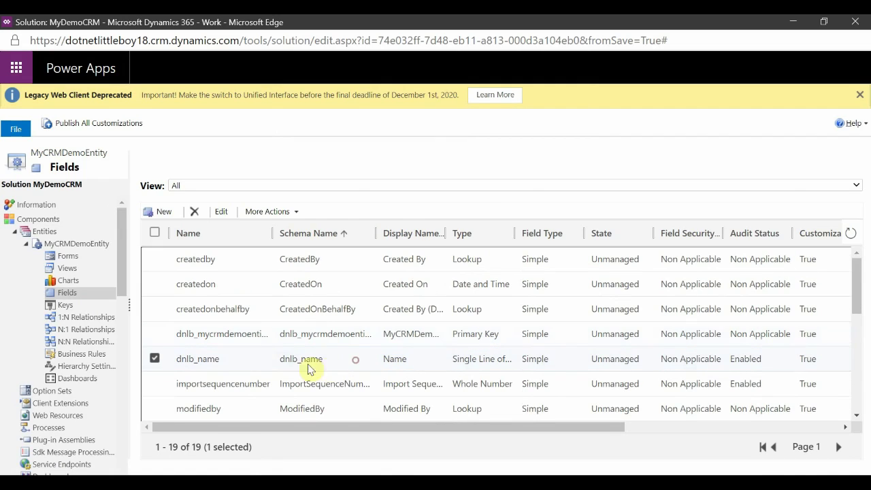
pyautogui.doubleClick(350, 365)
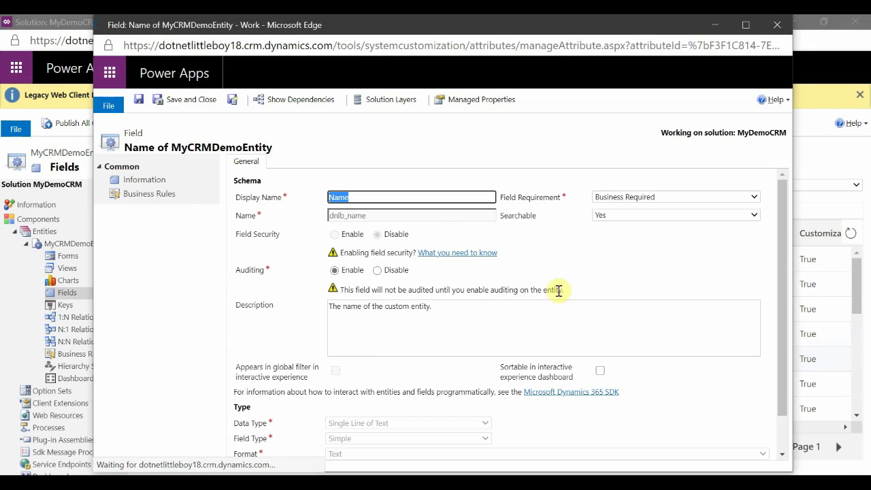
pyautogui.click(776, 24)
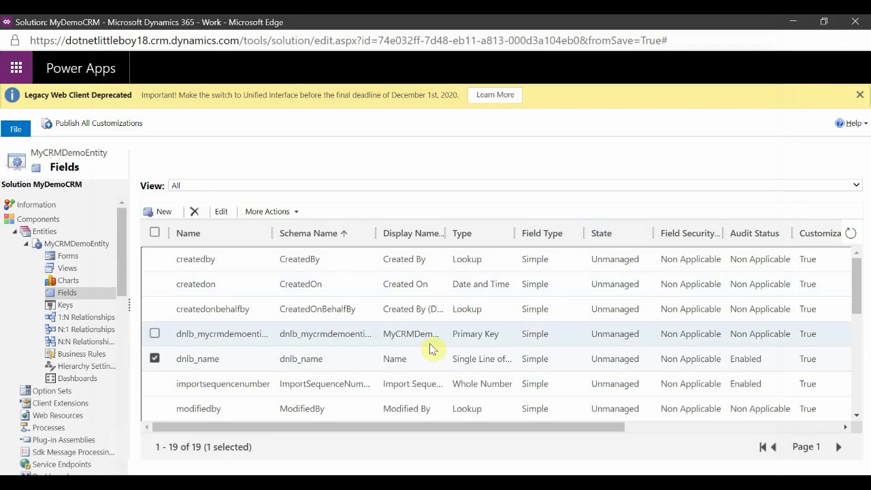
pyautogui.doubleClick(350, 366)
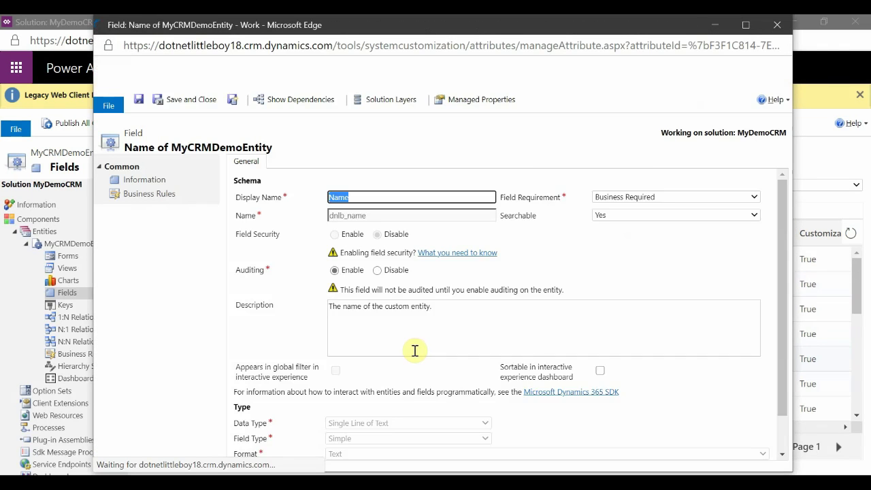
pyautogui.scroll(-1, 413, 350)
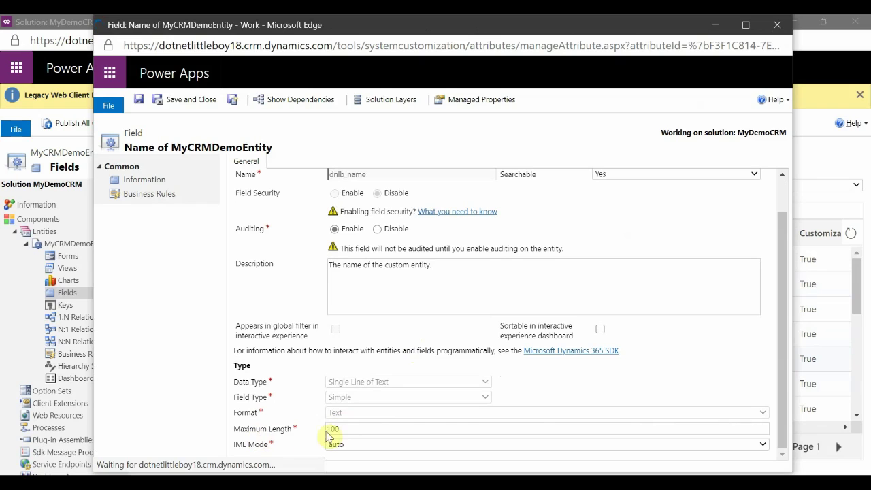
pyautogui.click(356, 429)
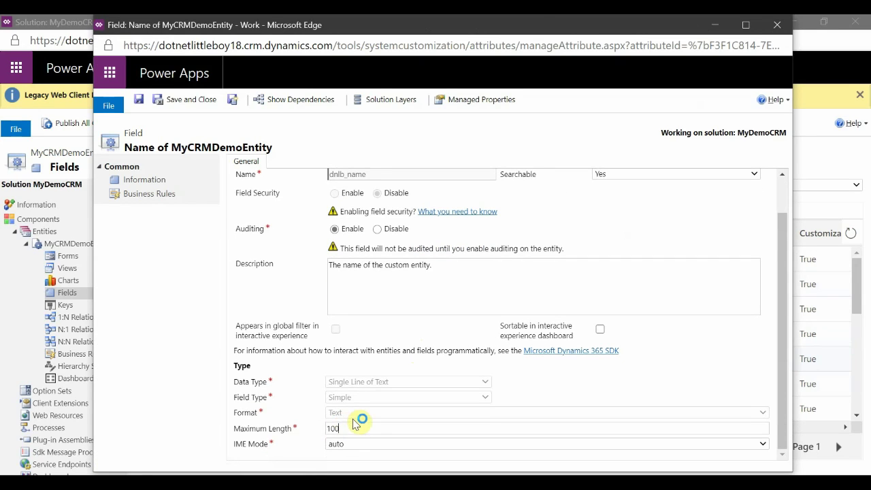
pyautogui.click(777, 27)
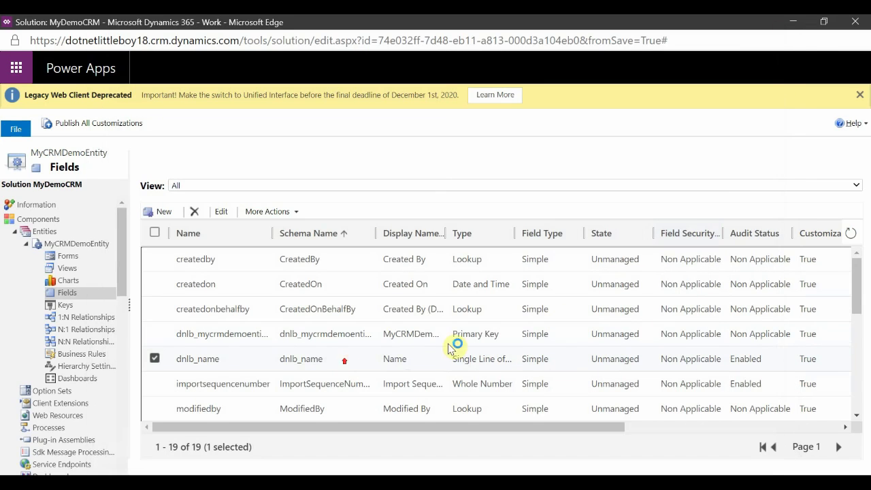
# Open the managed properties of the dnlb_name field and review its customization, display name, requirement level and additional property options
pyautogui.click(292, 210)
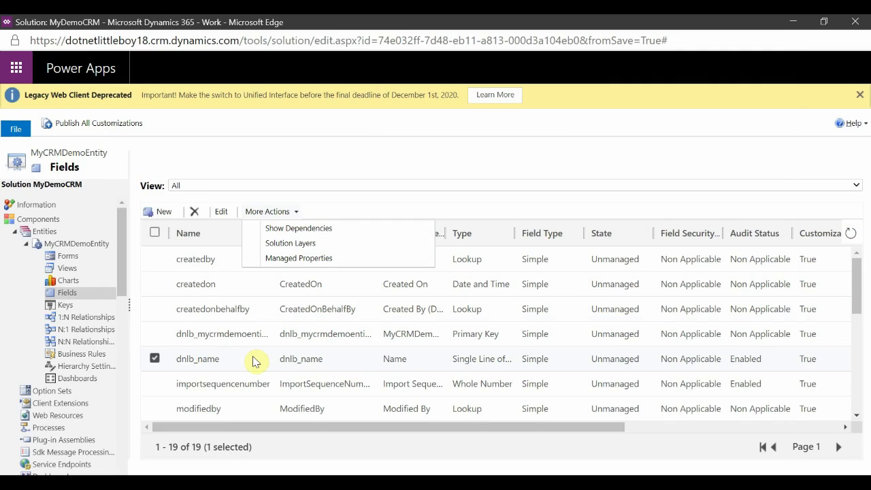
pyautogui.click(307, 261)
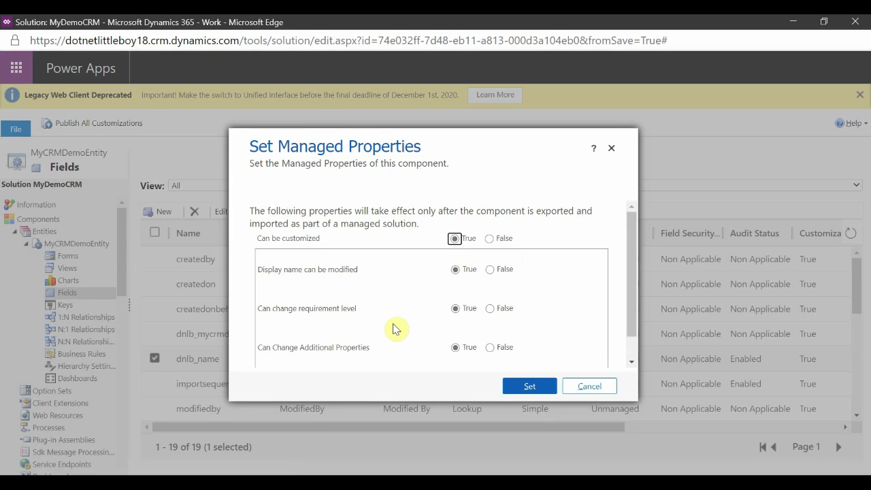
pyautogui.scroll(-1, 382, 326)
pyautogui.scroll(1, 382, 326)
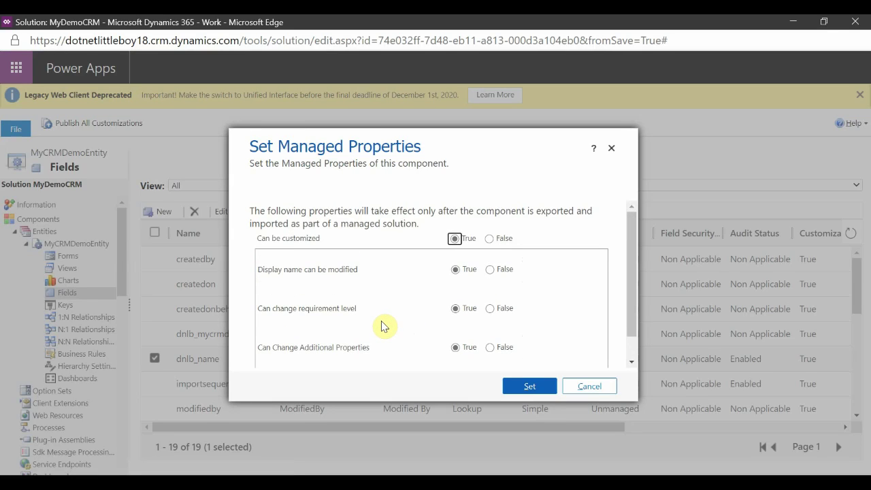
pyautogui.scroll(-1, 407, 337)
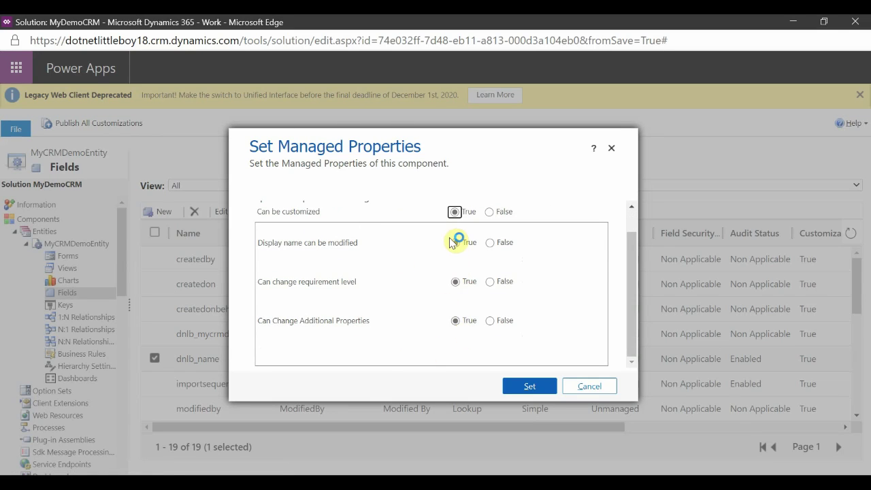
pyautogui.scroll(1, 439, 307)
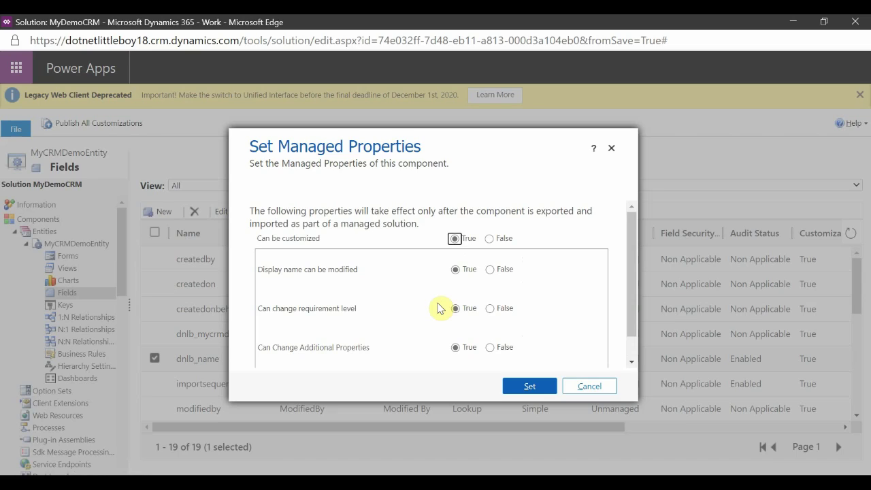
# Set Can be customized to False for dnlb_name, switch it back to True and apply the managed properties
pyautogui.click(489, 239)
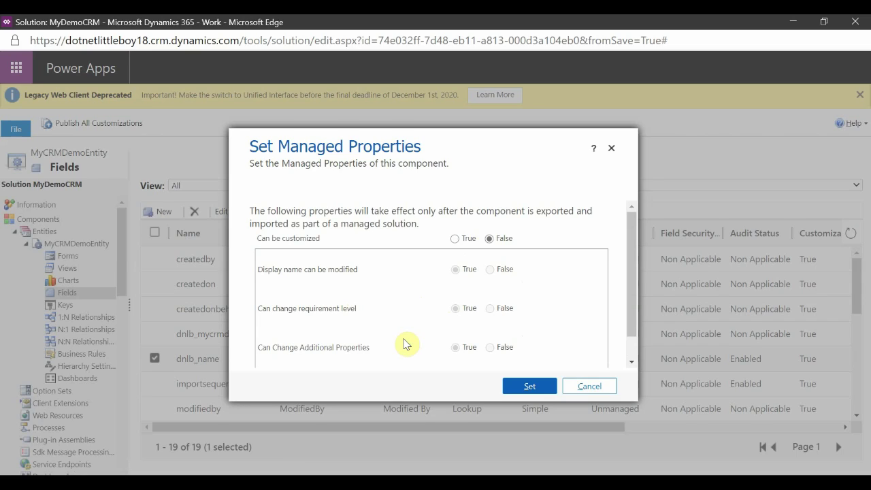
pyautogui.click(455, 239)
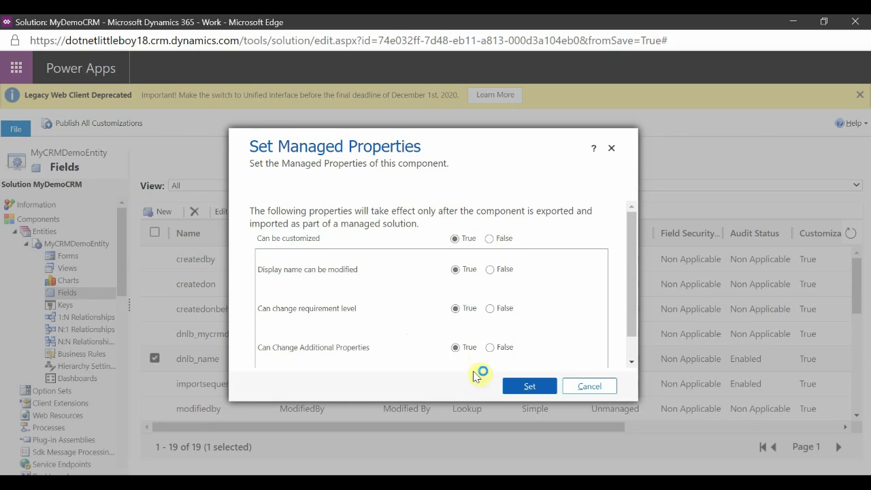
pyautogui.click(517, 387)
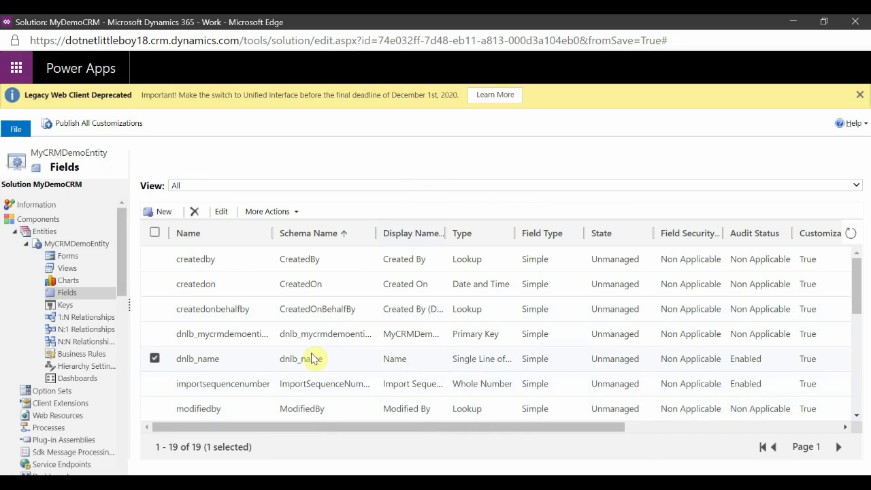
# Open and close the dnlb_name field's editor, recheck the field's managed properties and apply them
pyautogui.doubleClick(359, 365)
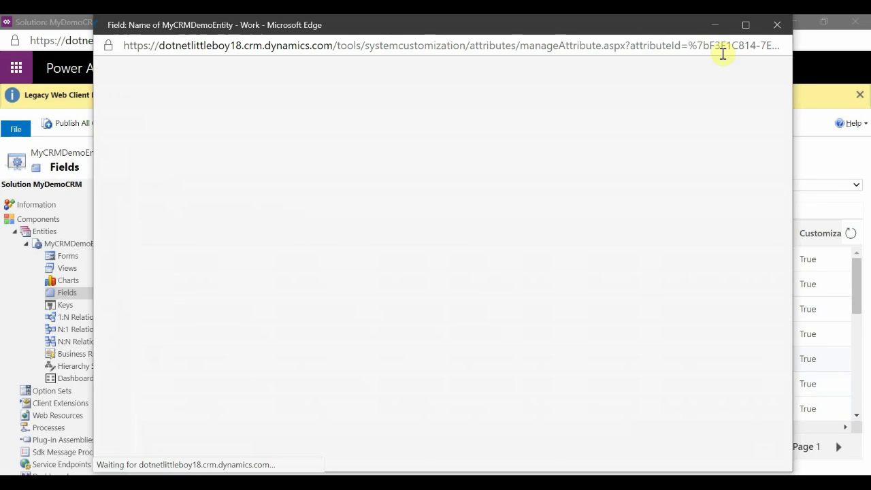
pyautogui.click(771, 26)
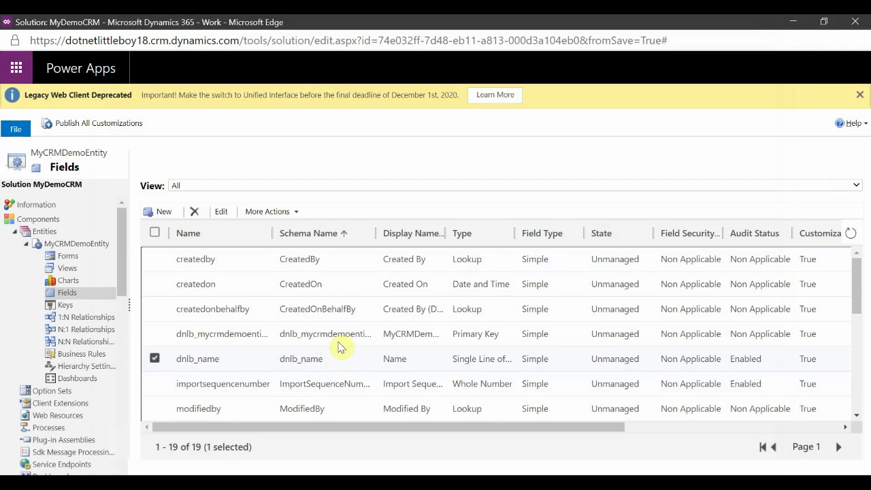
pyautogui.click(288, 209)
pyautogui.click(306, 257)
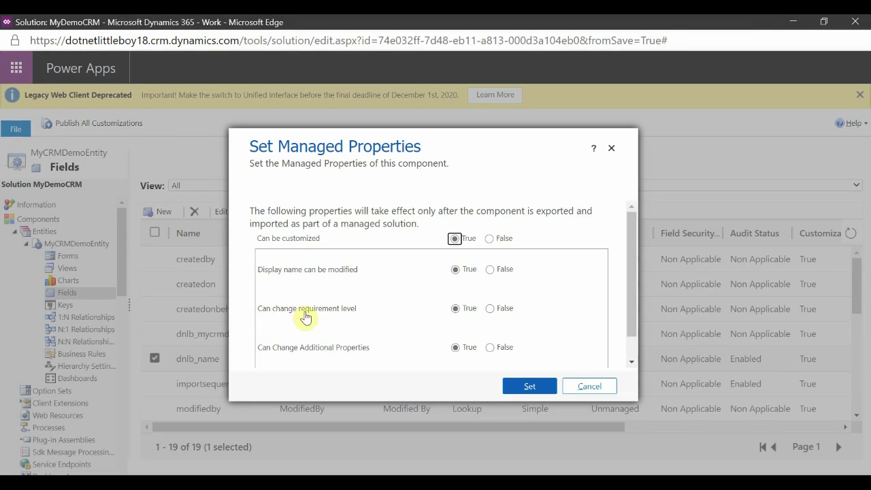
pyautogui.scroll(-1, 365, 355)
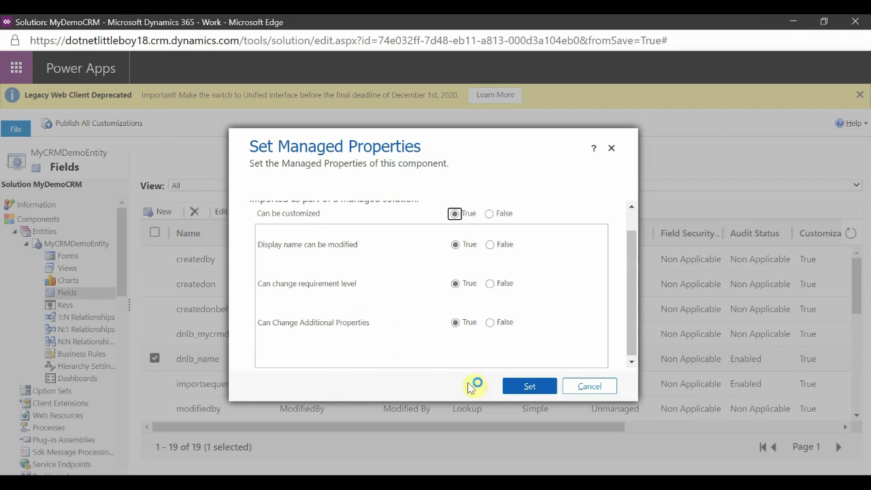
pyautogui.click(525, 387)
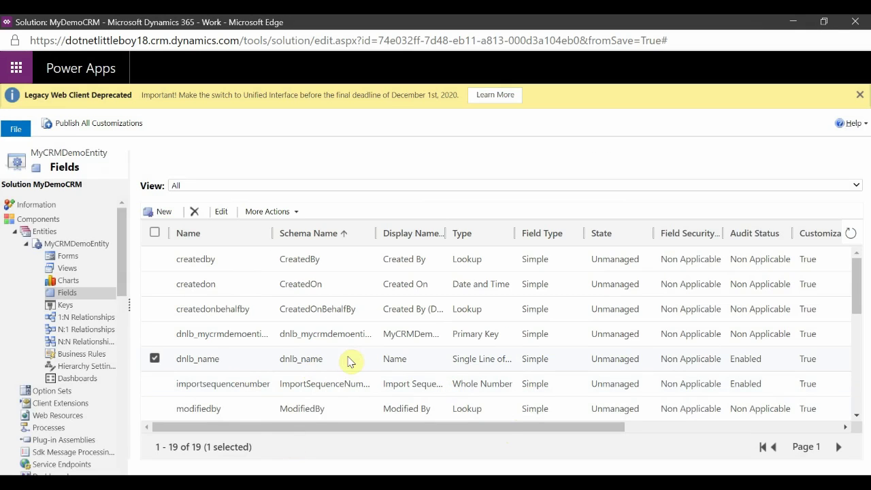
# Open the general definition of MyCRMDemoEntity and publish the entity
pyautogui.scroll(-1, 405, 310)
pyautogui.scroll(1, 405, 310)
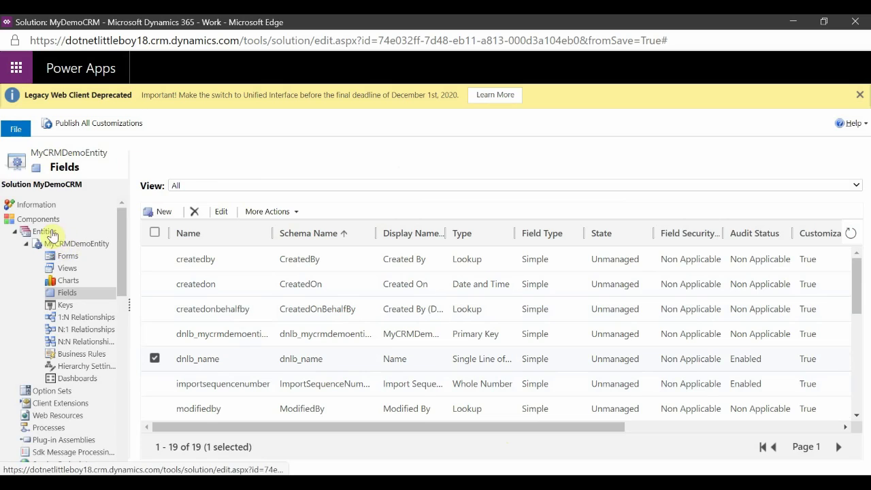
pyautogui.click(65, 244)
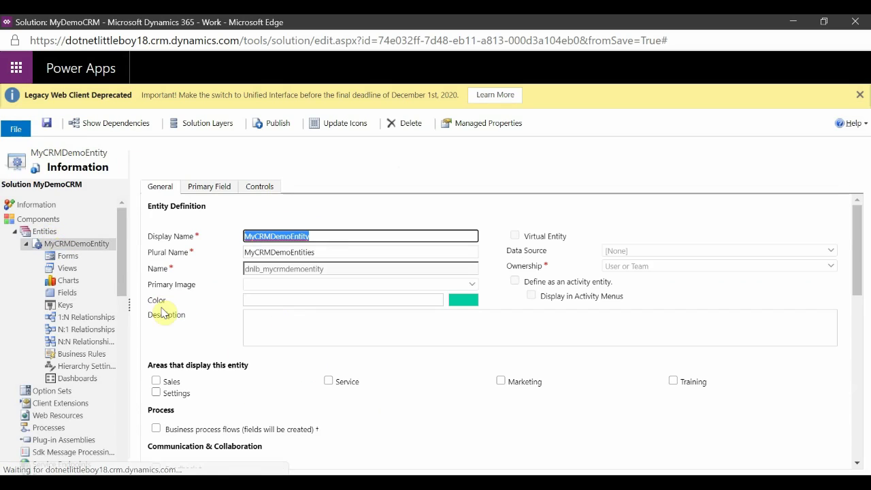
pyautogui.click(275, 125)
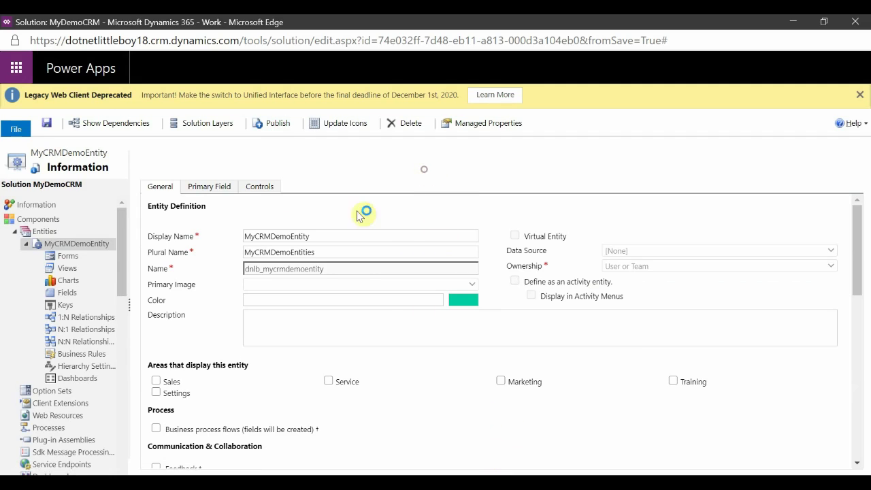
# Export the MyDemoCRM solution as a Managed package without including any system settings
pyautogui.click(39, 220)
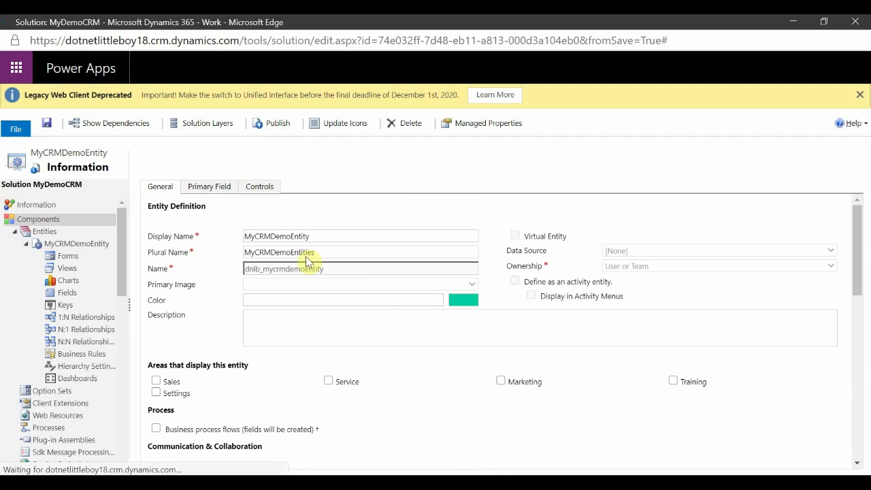
pyautogui.click(292, 124)
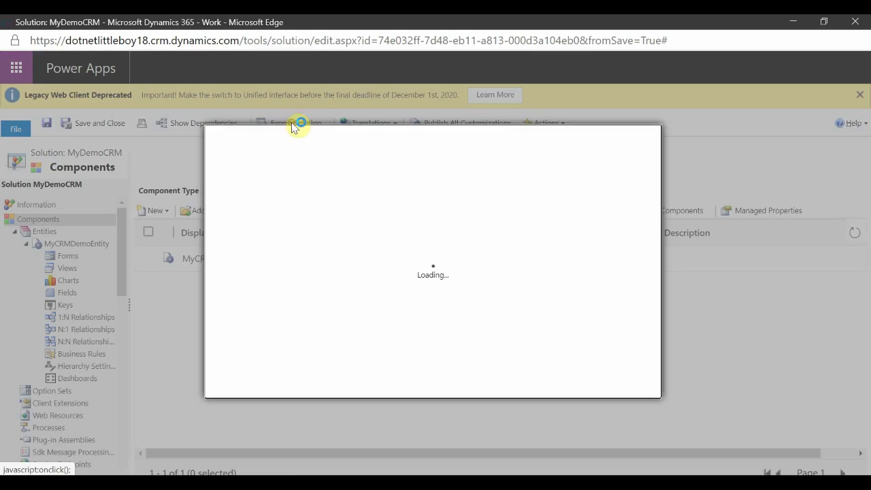
pyautogui.click(550, 384)
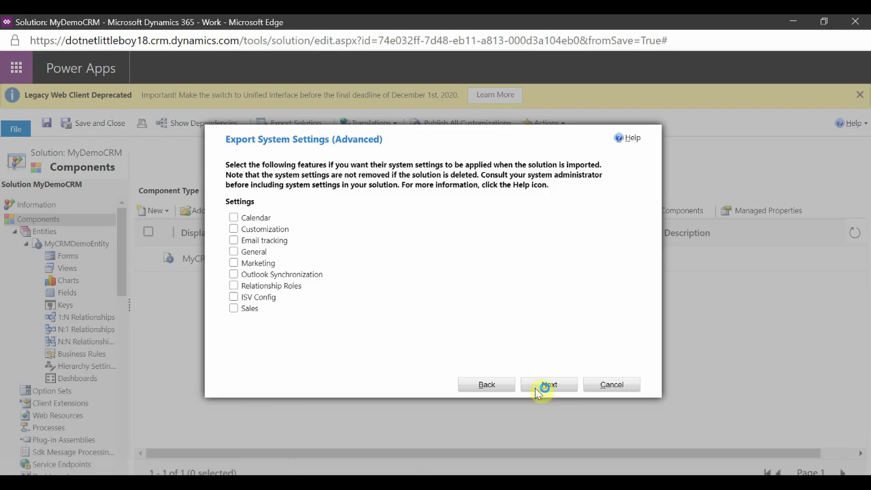
pyautogui.click(546, 385)
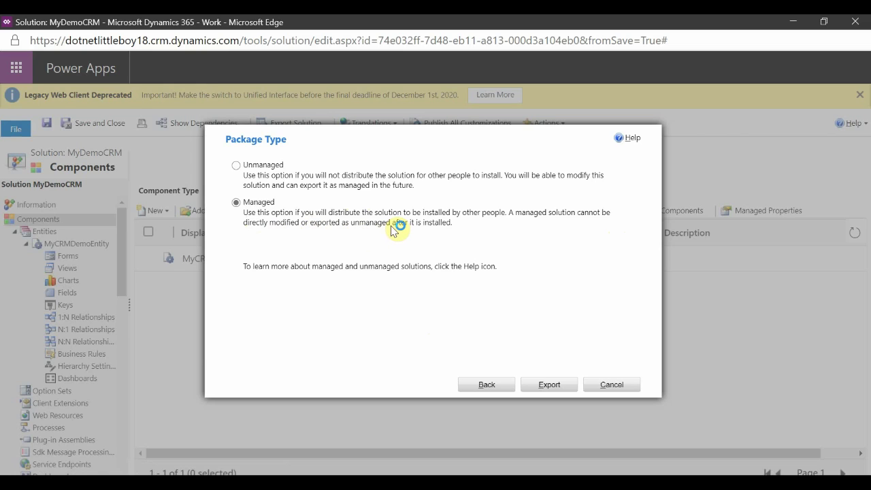
pyautogui.click(549, 385)
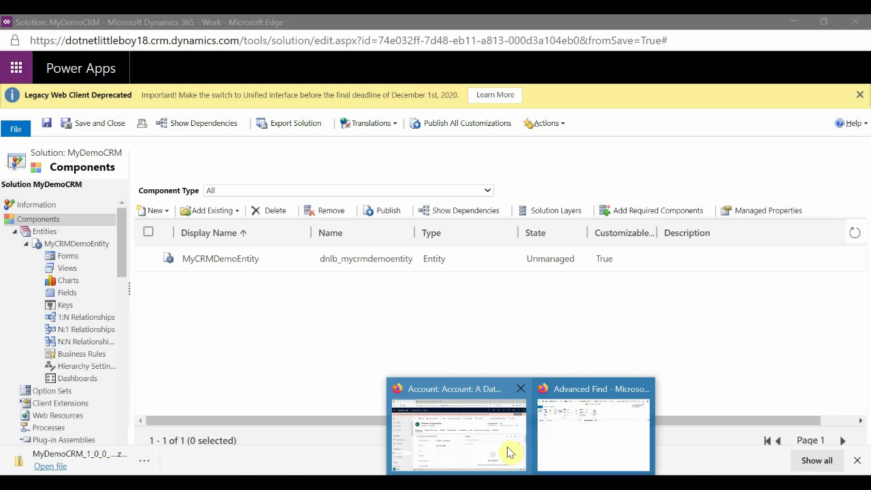
# Switch to the Firefox window showing the dotnetlittleboy19 organization's All Solutions list and highlight the organization name in its address
pyautogui.click(466, 436)
pyautogui.click(214, 25)
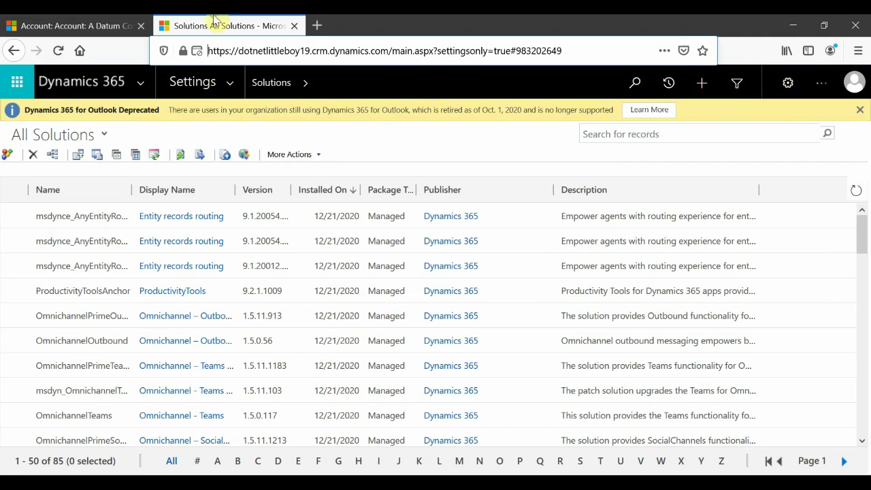
pyautogui.moveTo(312, 50); pyautogui.dragTo(270, 51)
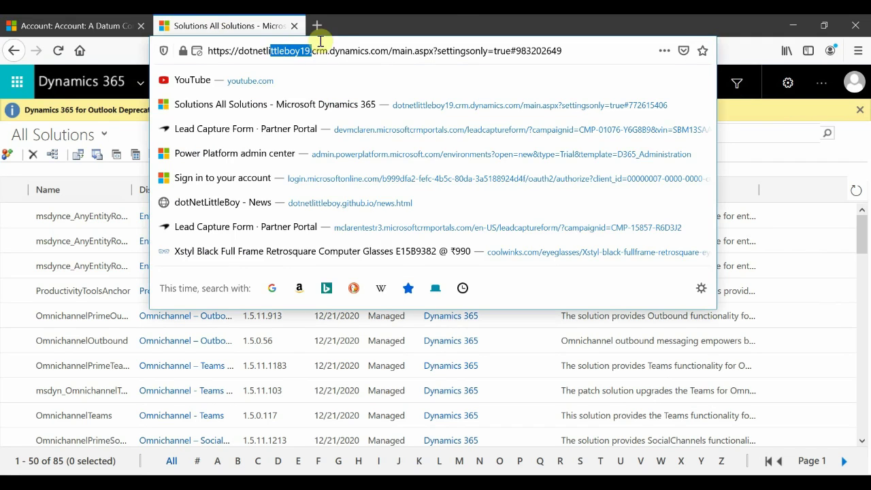
# Import the MyDemoCRM_1_0_0_0_managed package from Downloads into the dotnetlittleboy19 organization
pyautogui.click(77, 155)
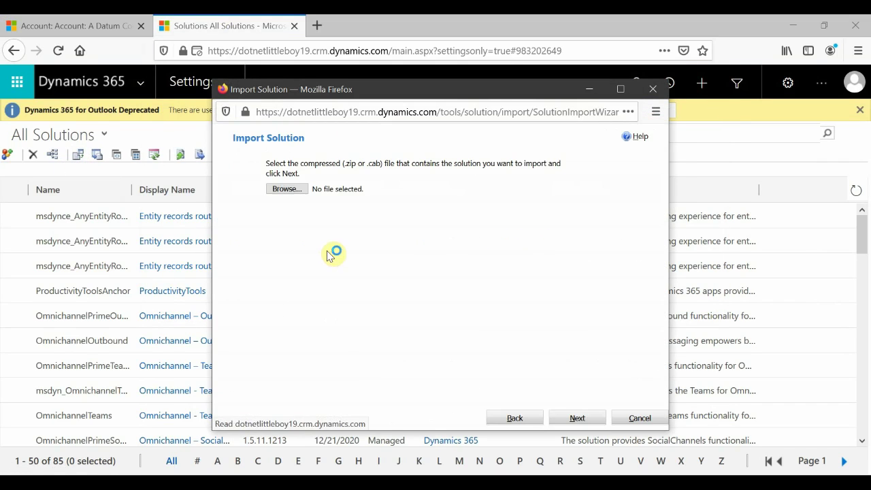
pyautogui.click(292, 190)
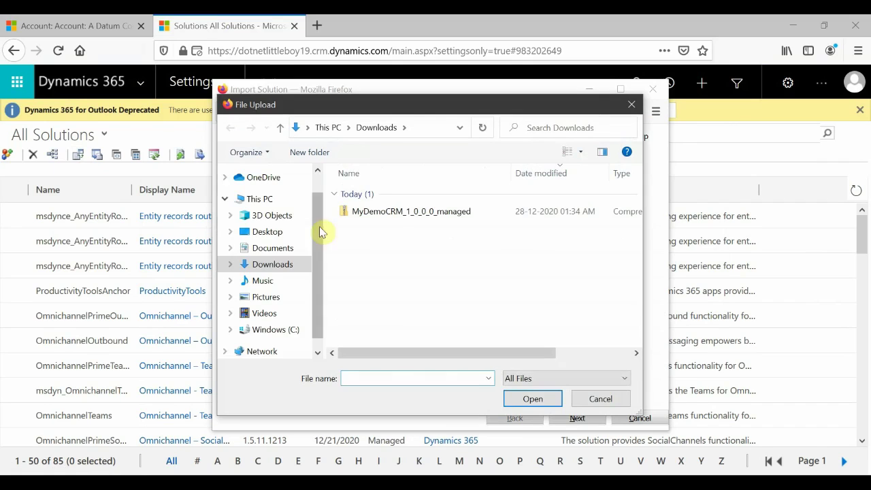
pyautogui.click(428, 212)
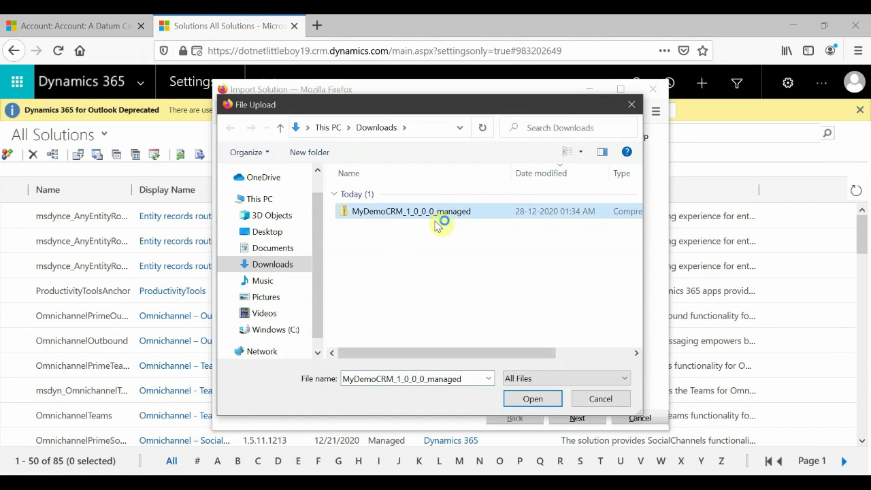
pyautogui.click(540, 405)
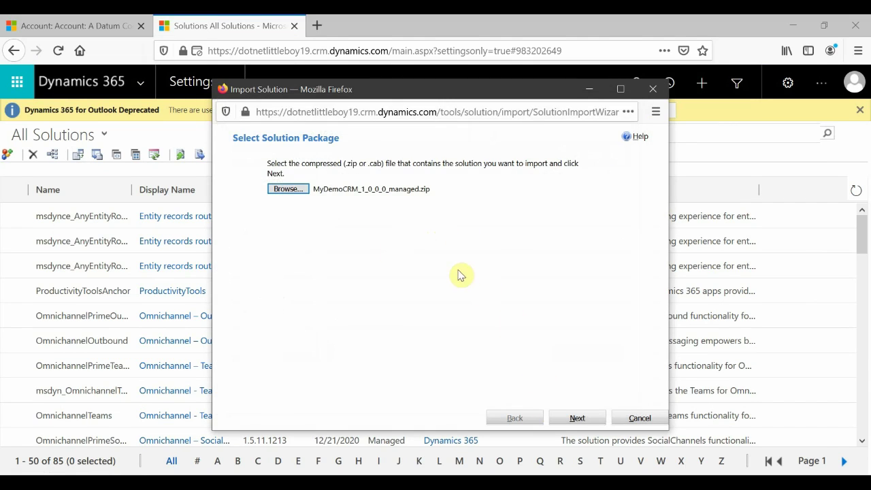
pyautogui.click(577, 417)
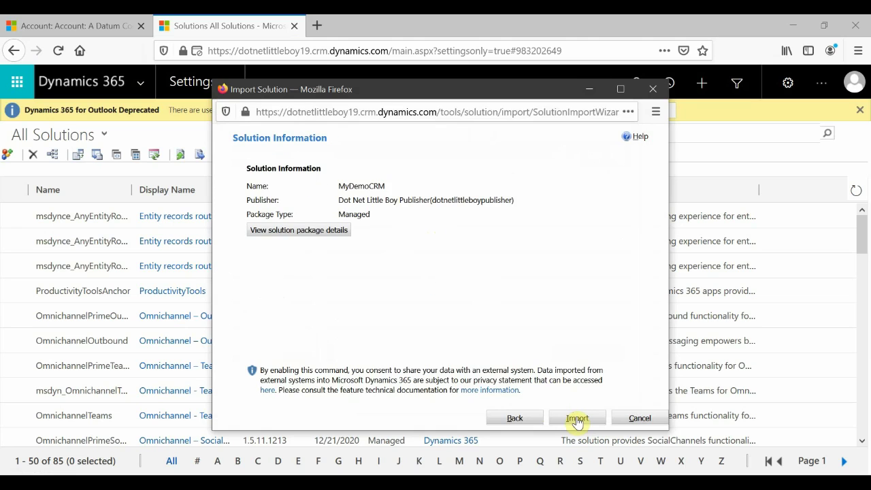
pyautogui.click(577, 419)
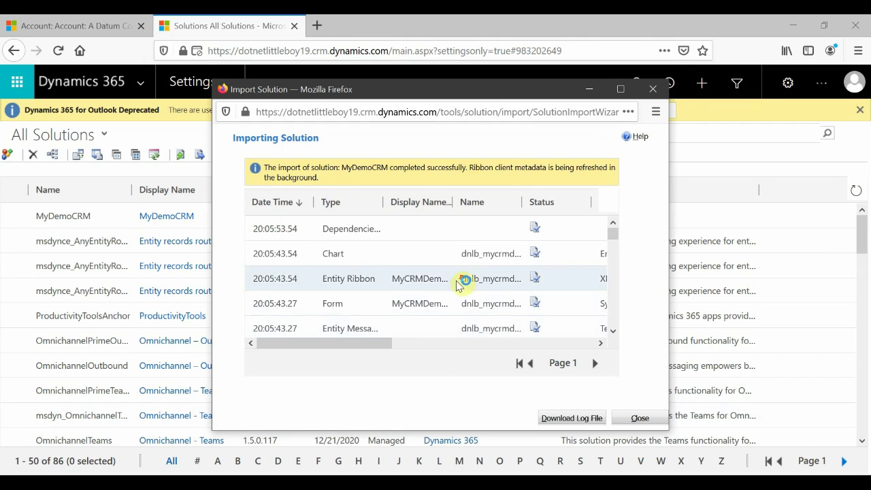
# Review the MyDemoCRM import log, close the import window and refresh the All Solutions list
pyautogui.scroll(-10, 479, 319)
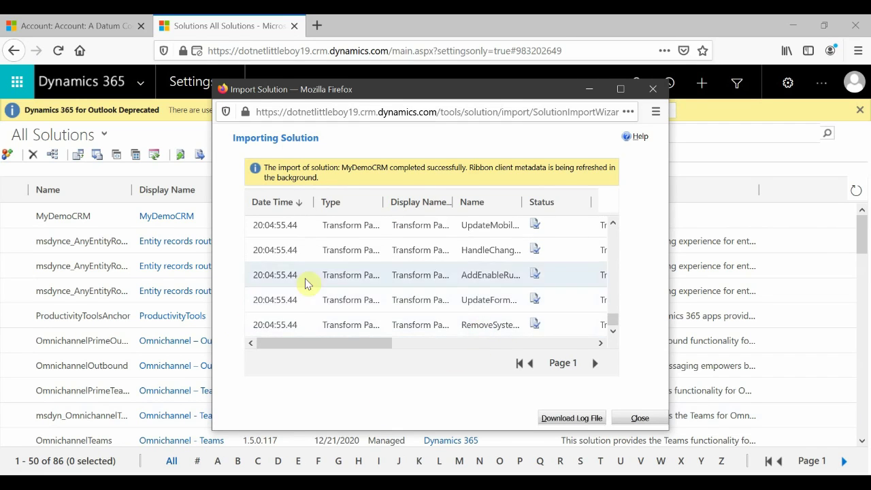
pyautogui.click(389, 171)
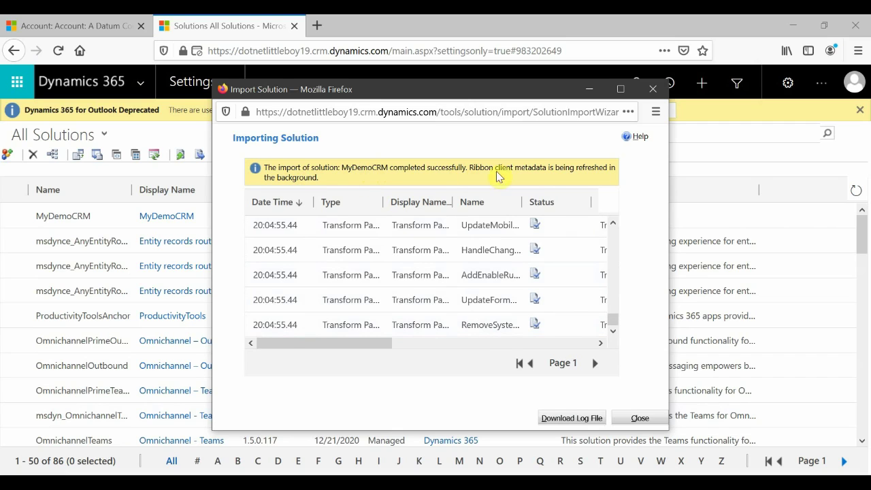
pyautogui.click(638, 421)
pyautogui.click(855, 190)
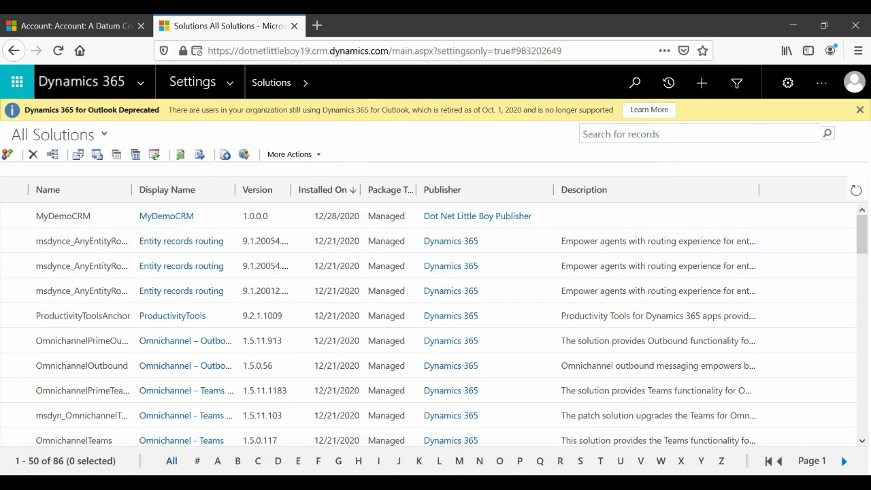
# Switch to the Advanced Find window and choose MyCRMDemoEntities as the entity to look for
pyautogui.moveTo(528, 466)
pyautogui.click(575, 442)
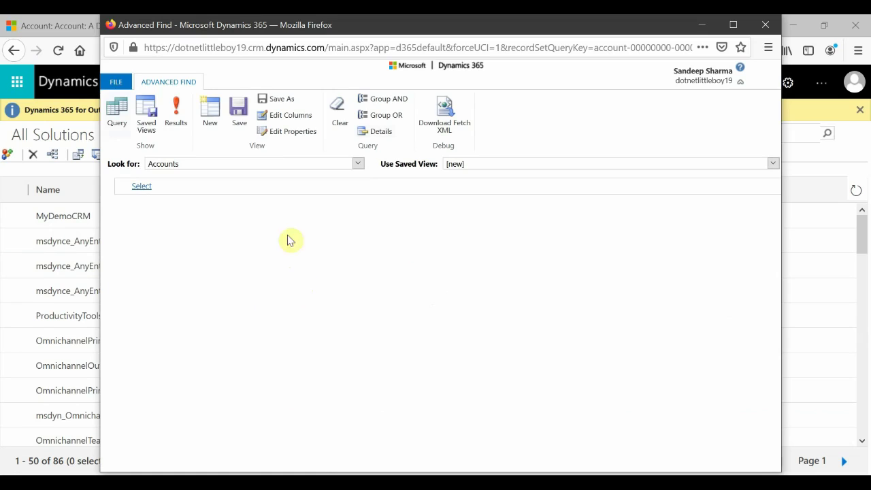
pyautogui.click(260, 165)
pyautogui.write('my')
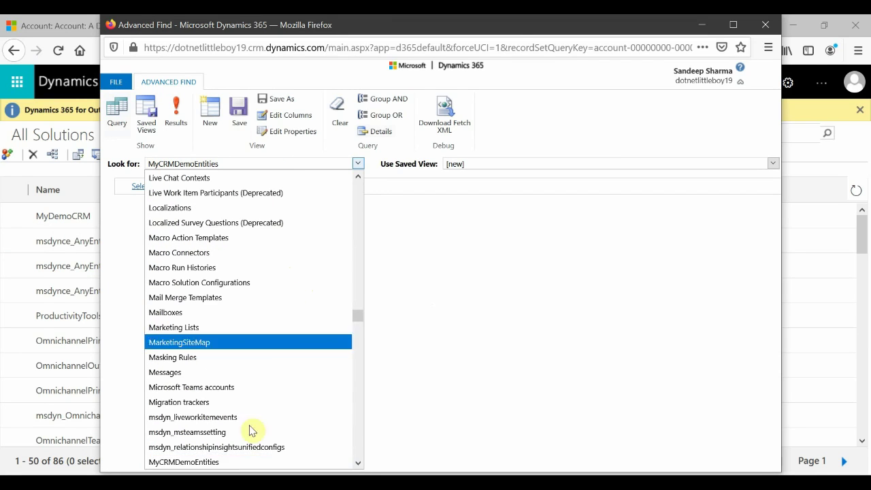
pyautogui.click(215, 462)
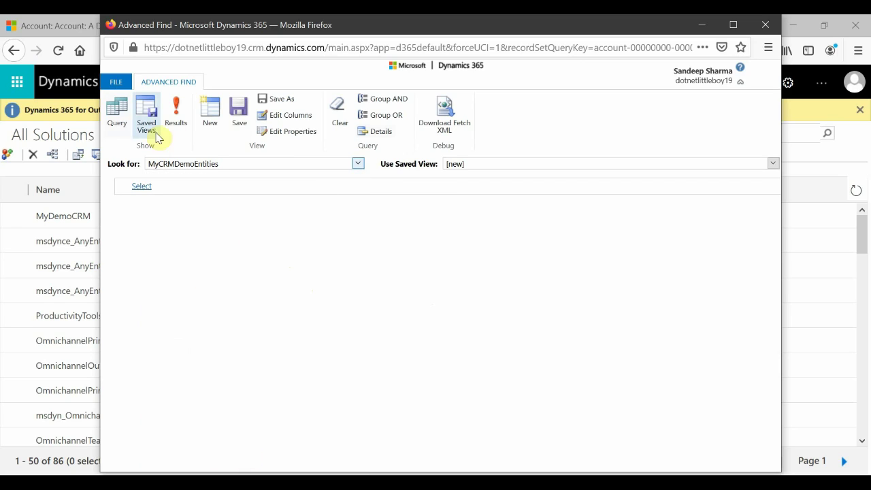
# Run the Advanced Find query for MyCRMDemoEntities and return to the query definition
pyautogui.click(176, 117)
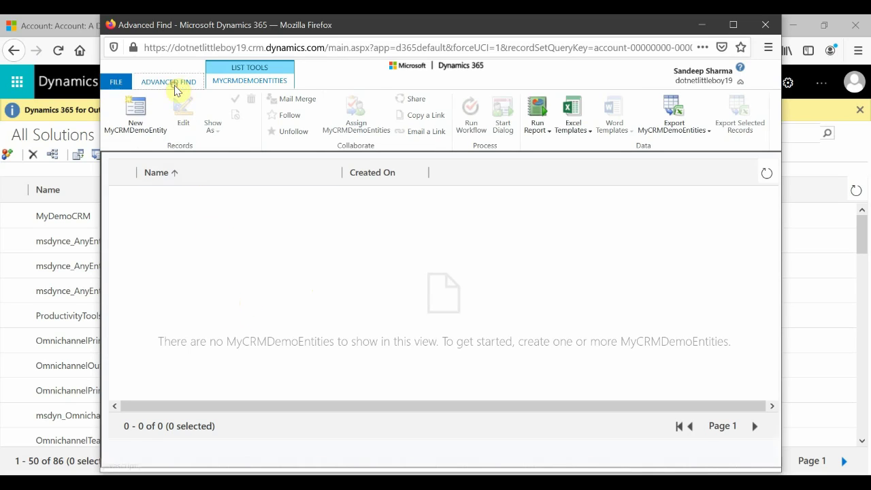
pyautogui.click(175, 83)
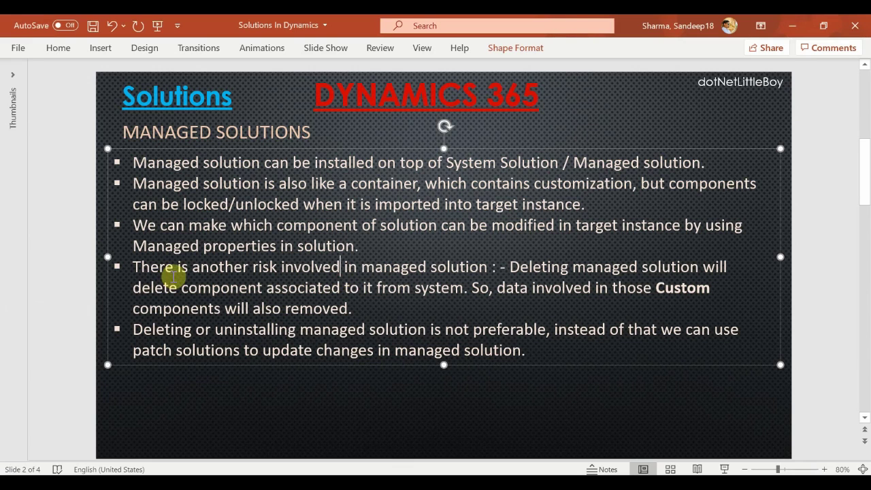
# Read the Managed Solutions slide's point about the risk of deleting a managed solution, and return to the Advanced Find window
pyautogui.click(487, 268)
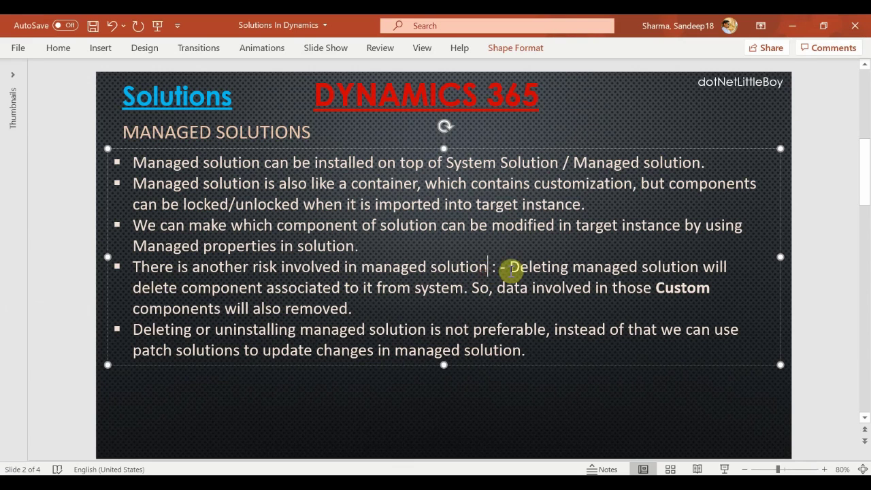
pyautogui.click(593, 267)
pyautogui.click(289, 287)
pyautogui.click(371, 307)
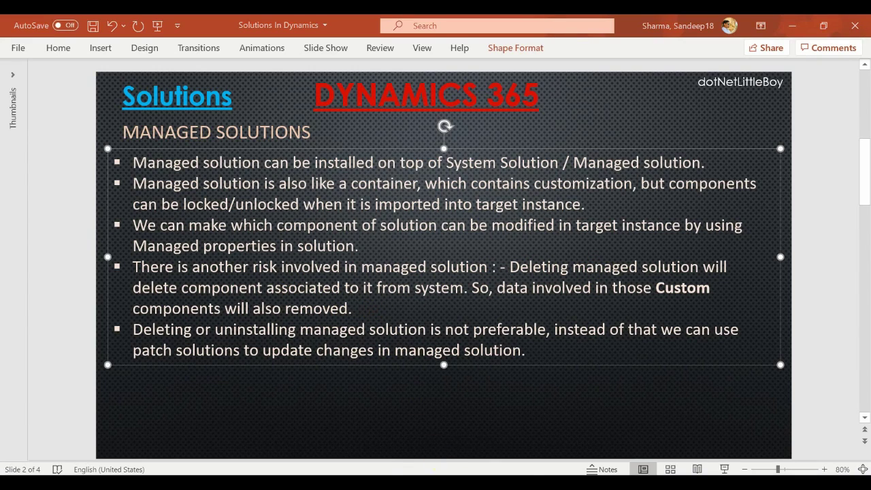
pyautogui.click(603, 445)
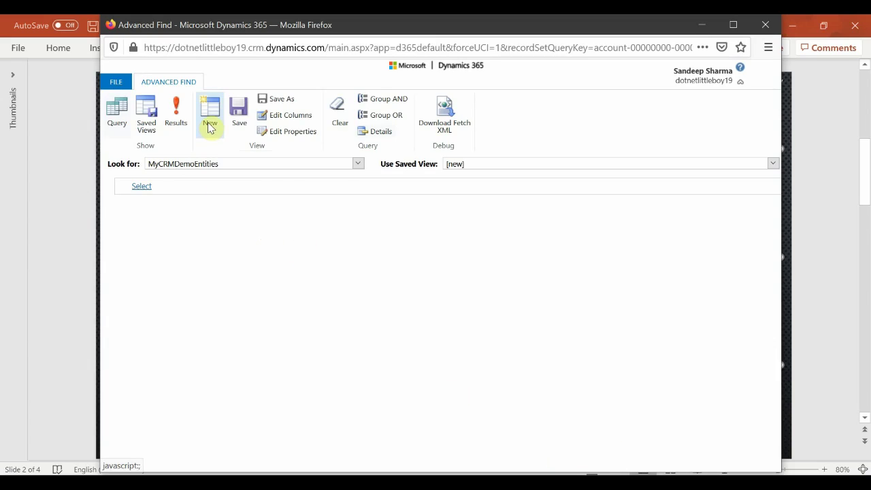
# Create and save a MyCRMDemoEntity record named My First Record from the Advanced Find results, and refresh the results list
pyautogui.click(177, 121)
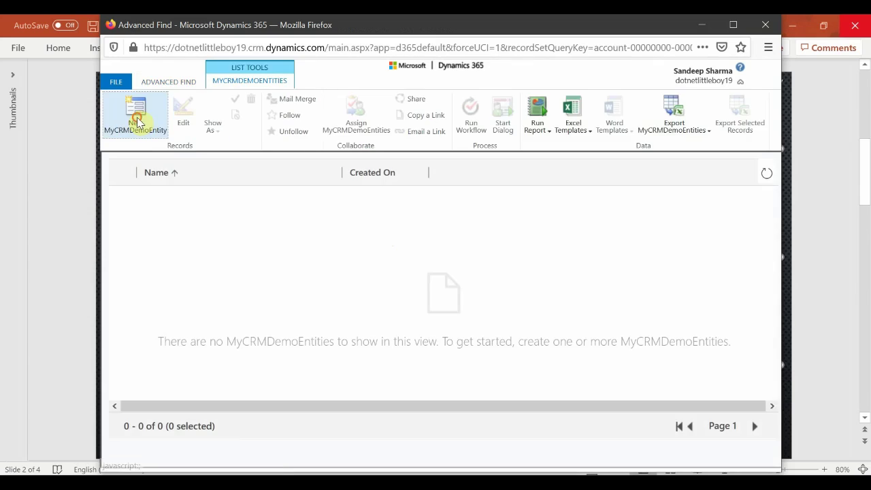
pyautogui.click(133, 115)
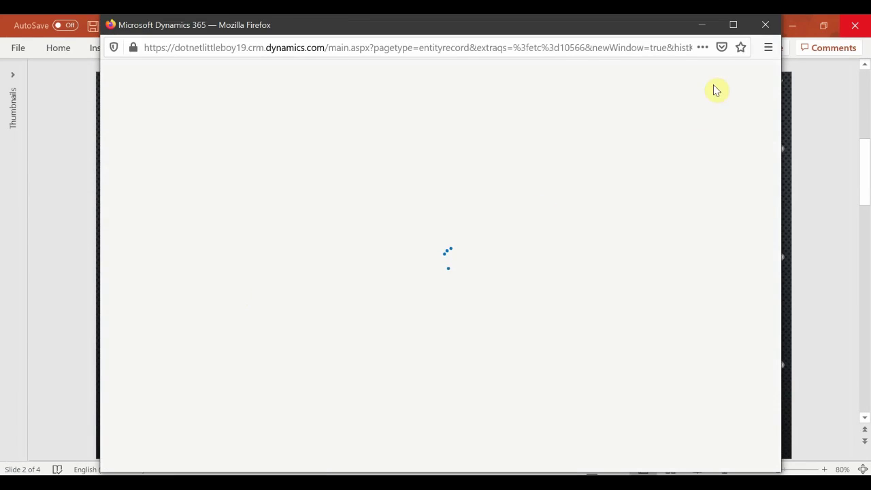
pyautogui.click(732, 25)
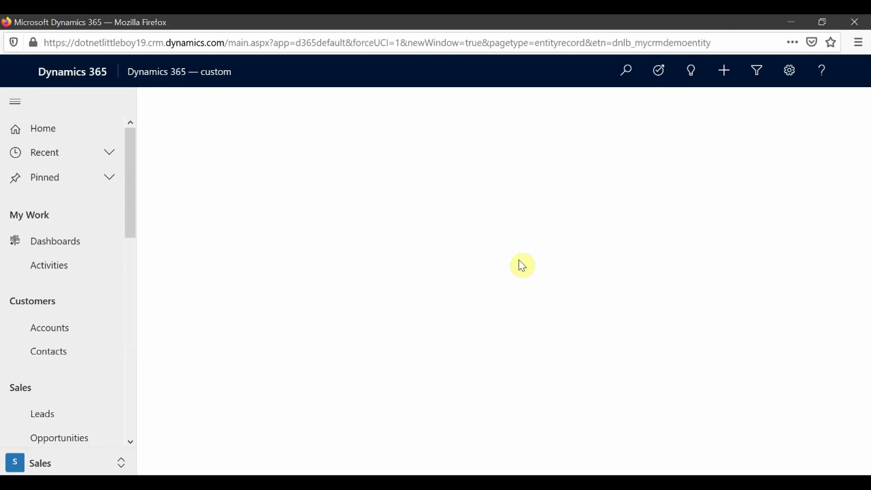
pyautogui.click(320, 222)
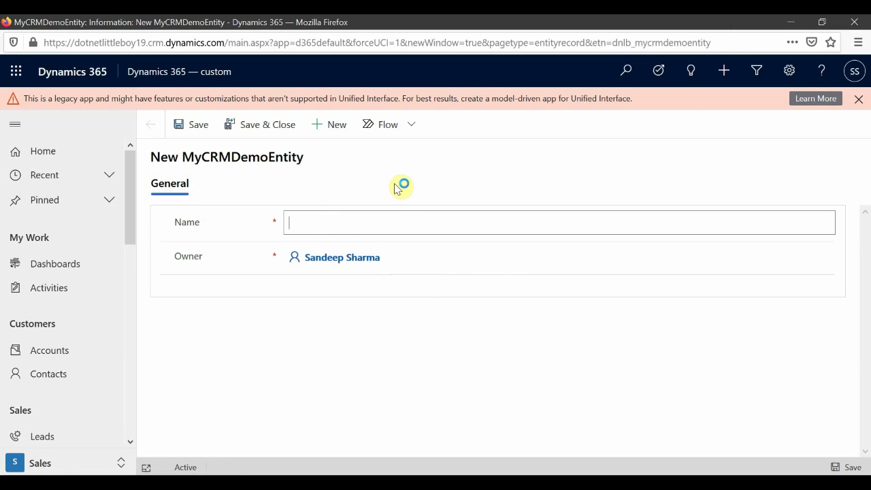
pyautogui.write('My First Record')
pyautogui.click(252, 127)
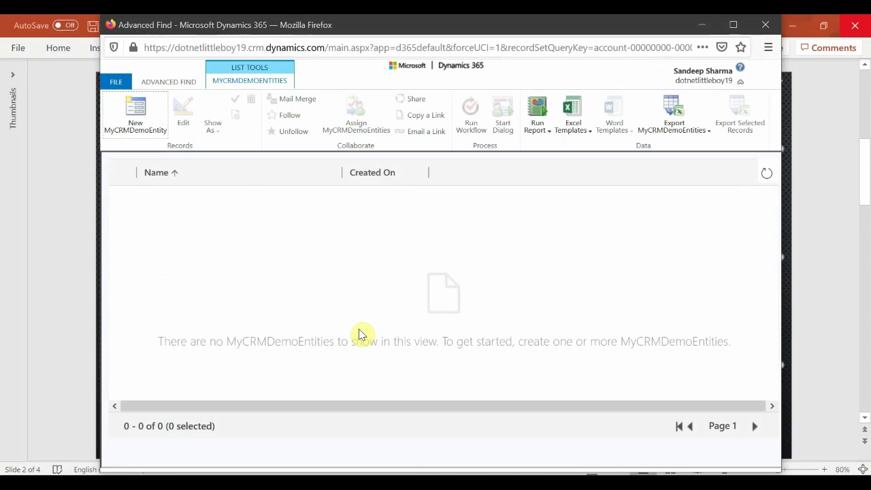
pyautogui.click(767, 174)
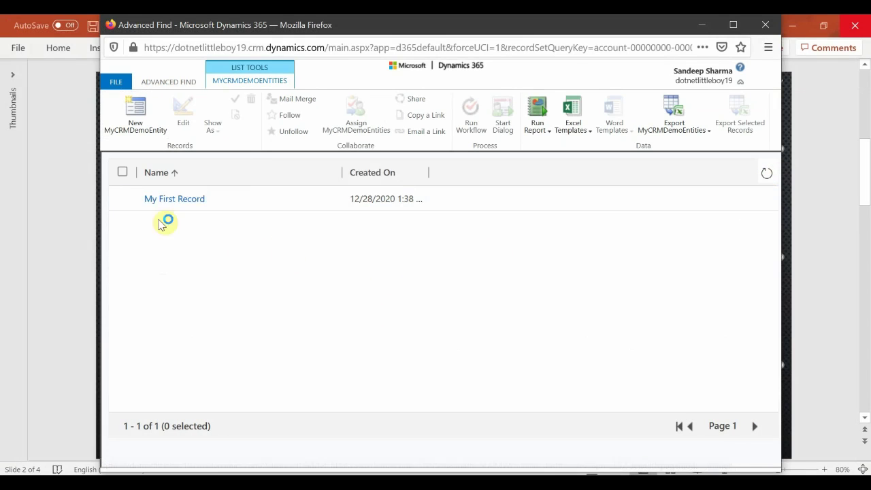
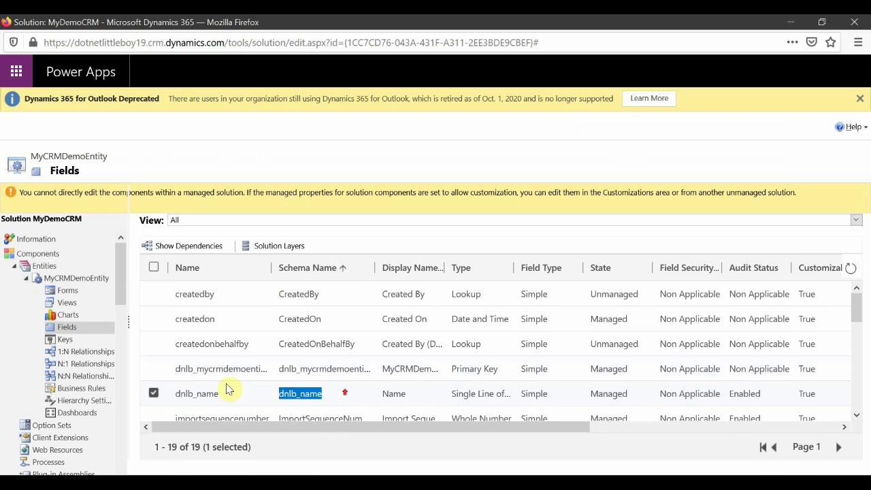
# Review the fields of MyCRMDemoEntity inside the managed MyDemoCRM solution, including the dnlb_name field
pyautogui.scroll(-1, 231, 385)
pyautogui.scroll(1, 224, 367)
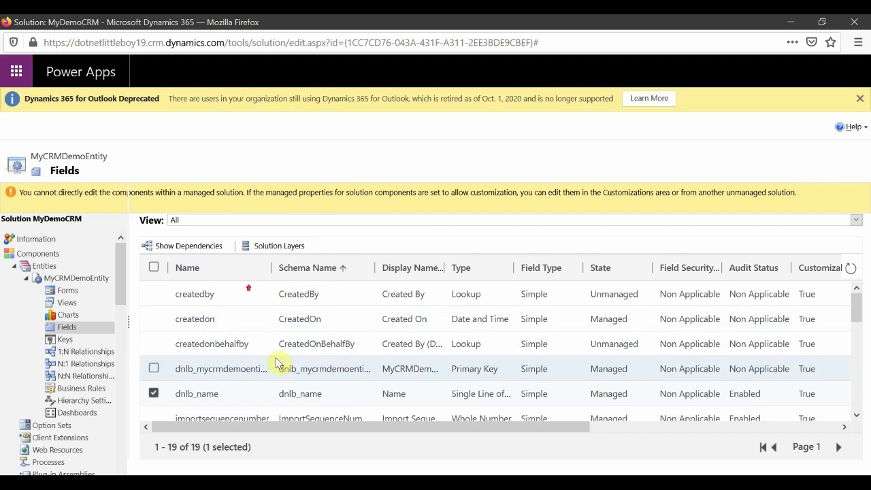
pyautogui.scroll(-3, 349, 356)
pyautogui.scroll(2, 350, 366)
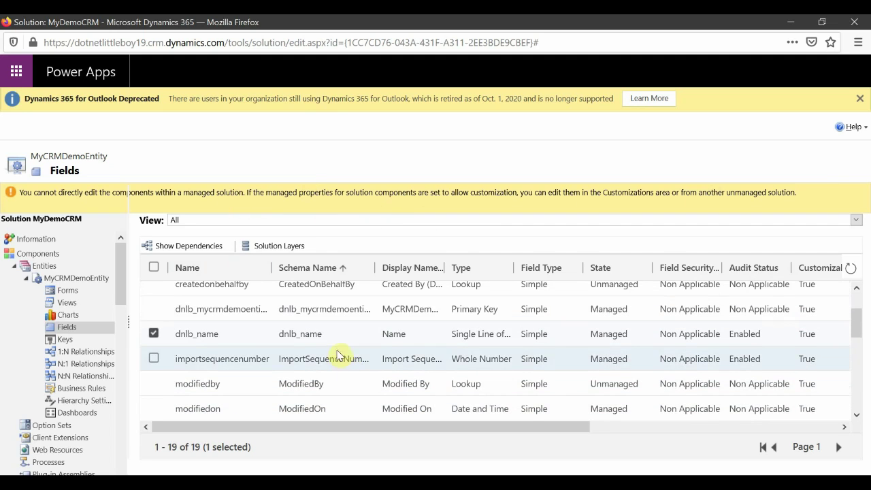
pyautogui.scroll(2, 347, 354)
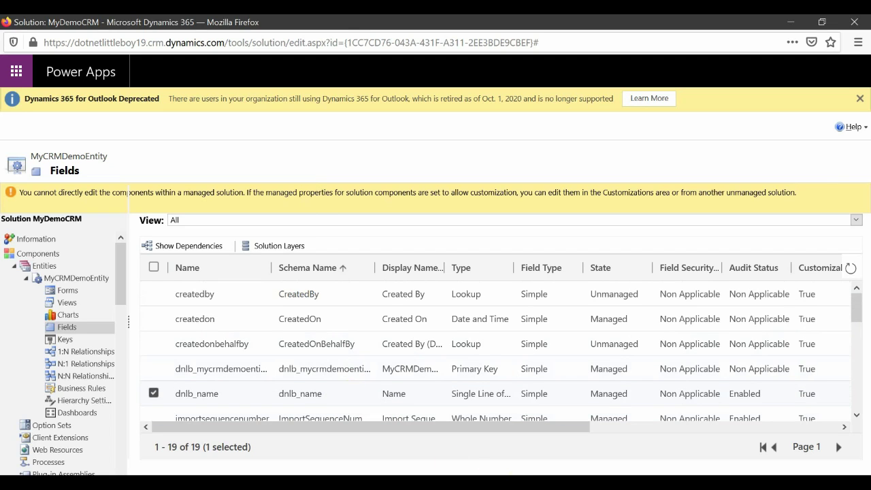
# Return to the dotnetlittleboy19 Solutions window and open Customize the System from Customizations in a maximized window
pyautogui.moveTo(451, 459)
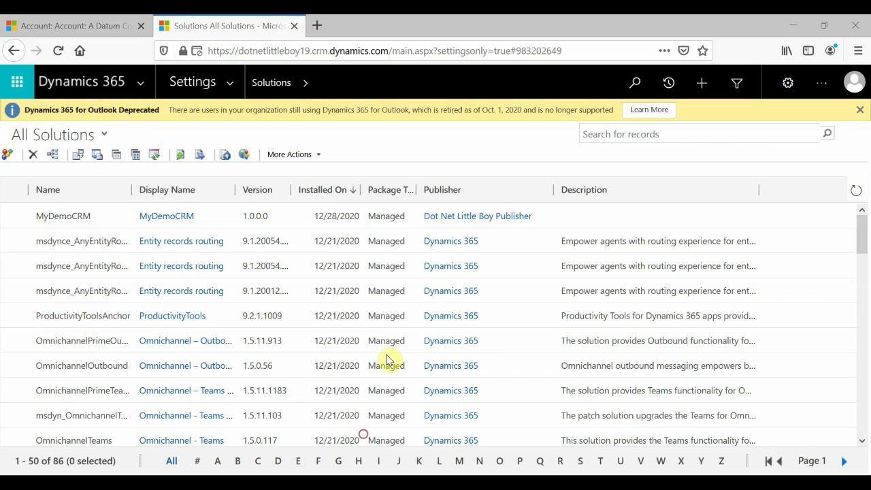
pyautogui.click(369, 439)
pyautogui.click(234, 82)
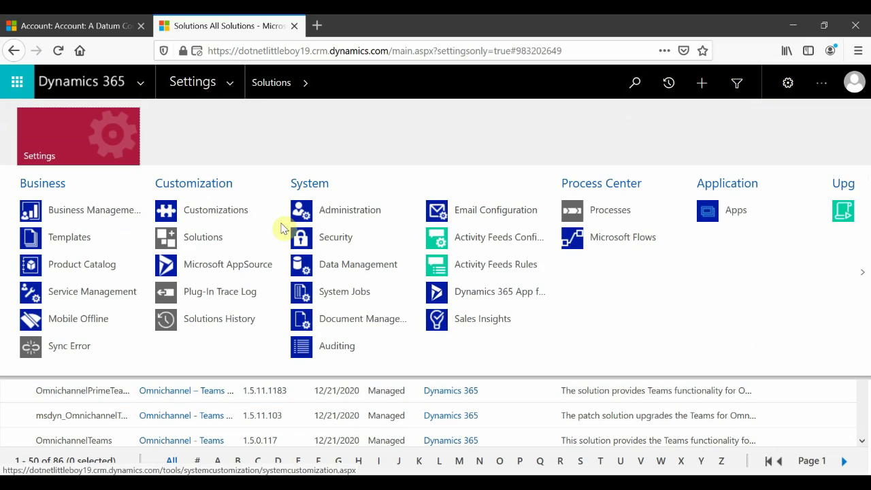
pyautogui.click(219, 217)
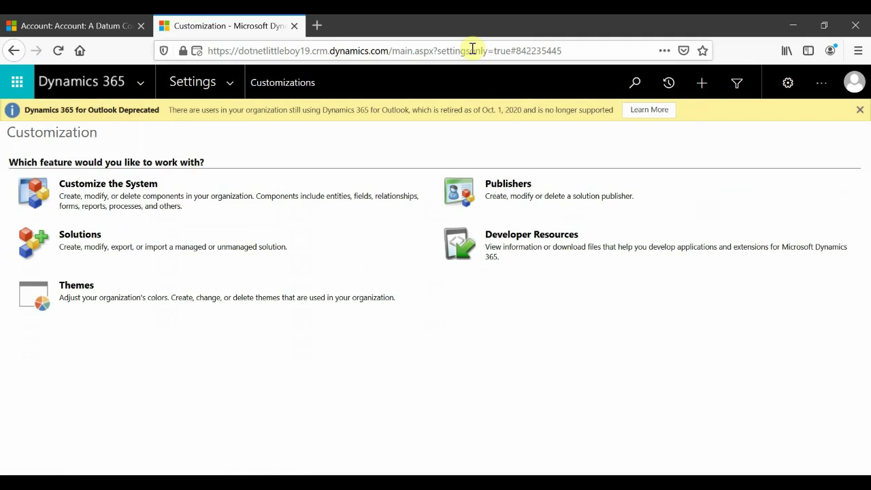
pyautogui.click(119, 185)
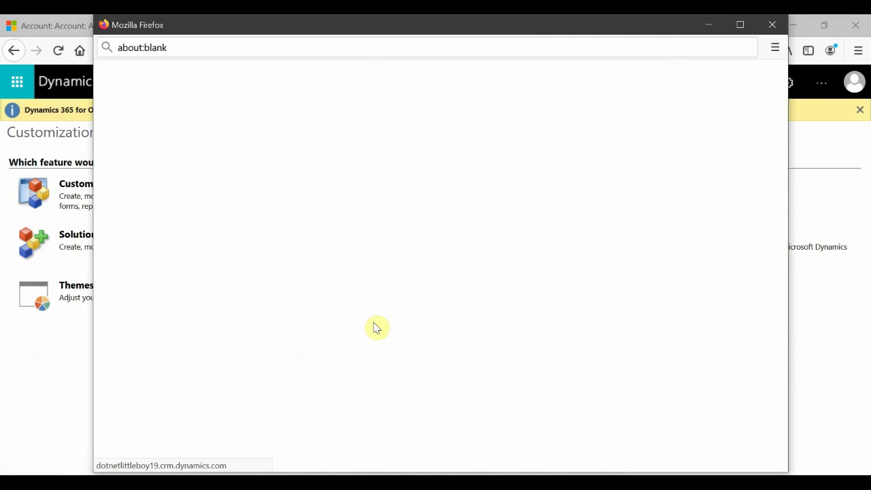
pyautogui.click(740, 25)
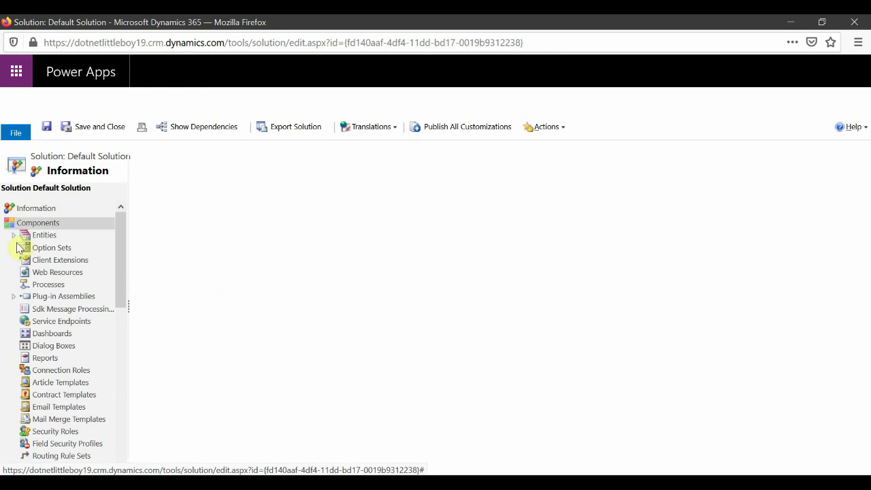
# Find MyCRMDemoEntity among the Default Solution's entities and show its list of fields
pyautogui.click(15, 237)
pyautogui.scroll(-20, 49, 350)
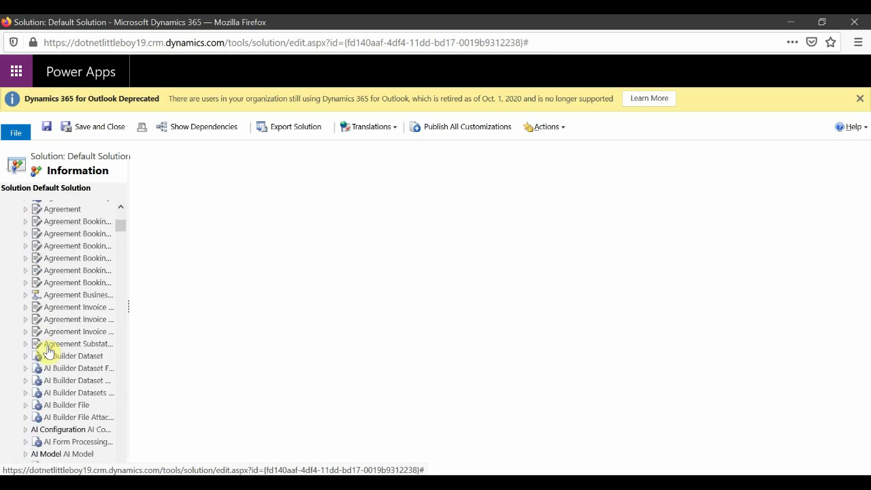
pyautogui.scroll(-20, 51, 352)
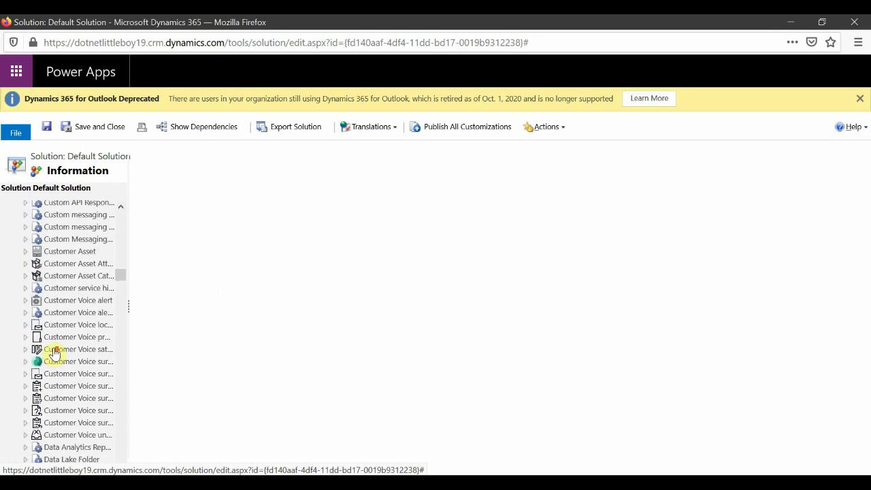
pyautogui.scroll(-5, 55, 353)
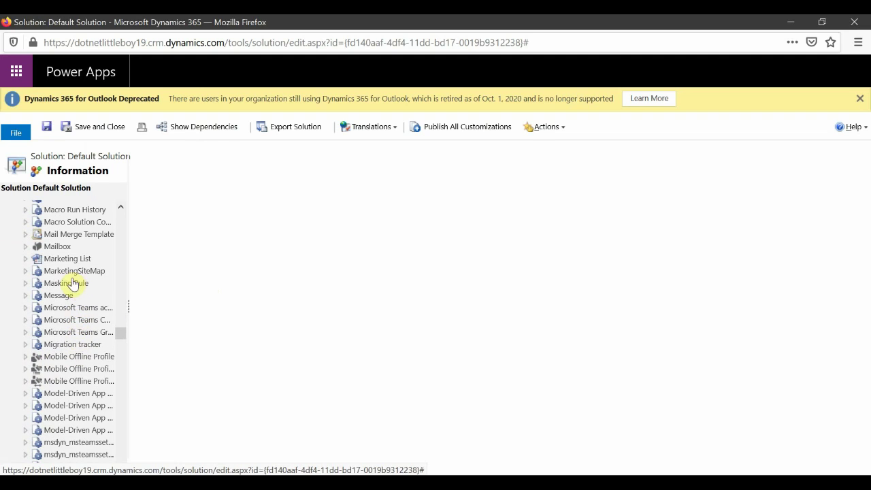
pyautogui.scroll(-15, 84, 345)
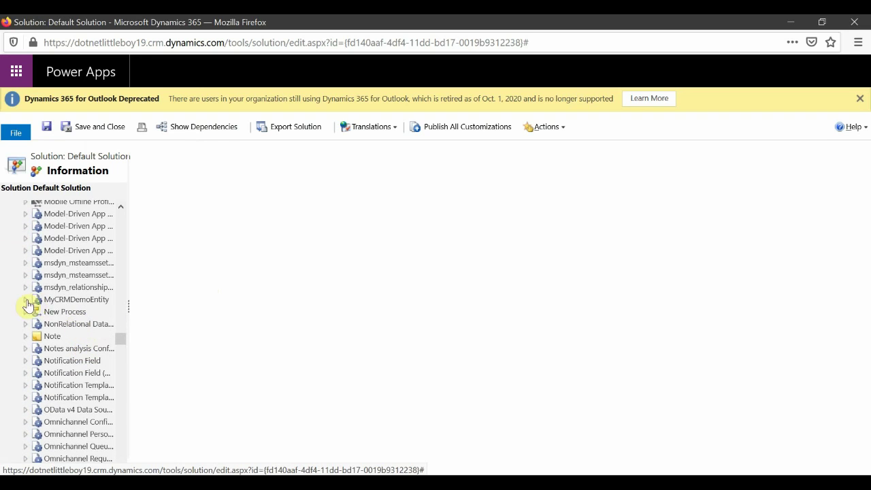
pyautogui.click(27, 302)
pyautogui.click(73, 368)
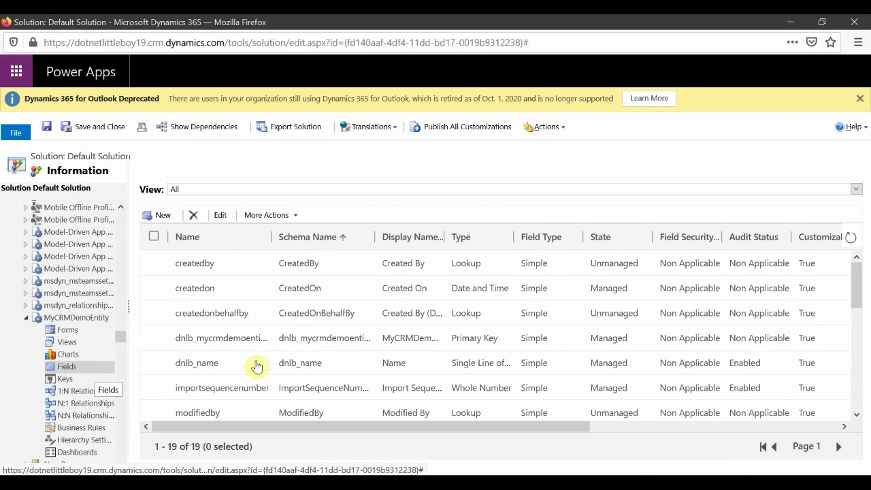
pyautogui.scroll(-3, 394, 363)
pyautogui.scroll(3, 398, 364)
pyautogui.scroll(1, 398, 364)
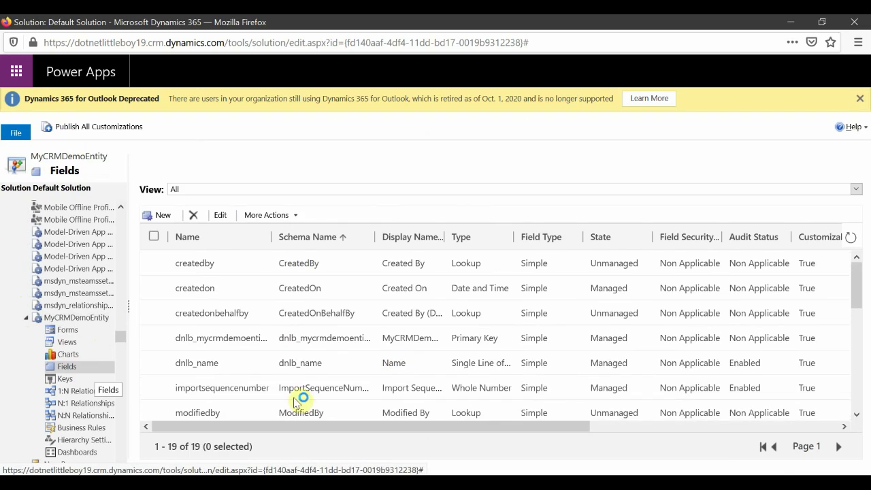
# Open the dnlb_name field of MyCRMDemoEntity, set its maximum length to 10, and save and close it
pyautogui.click(383, 367)
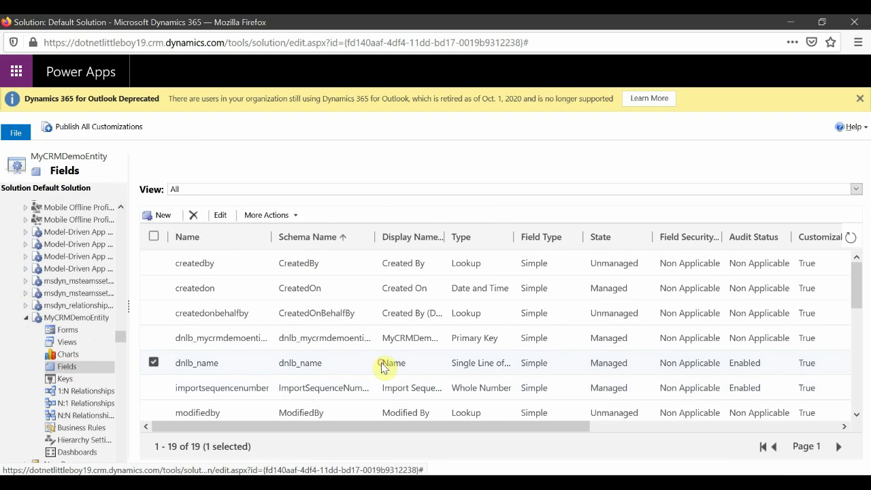
pyautogui.doubleClick(363, 367)
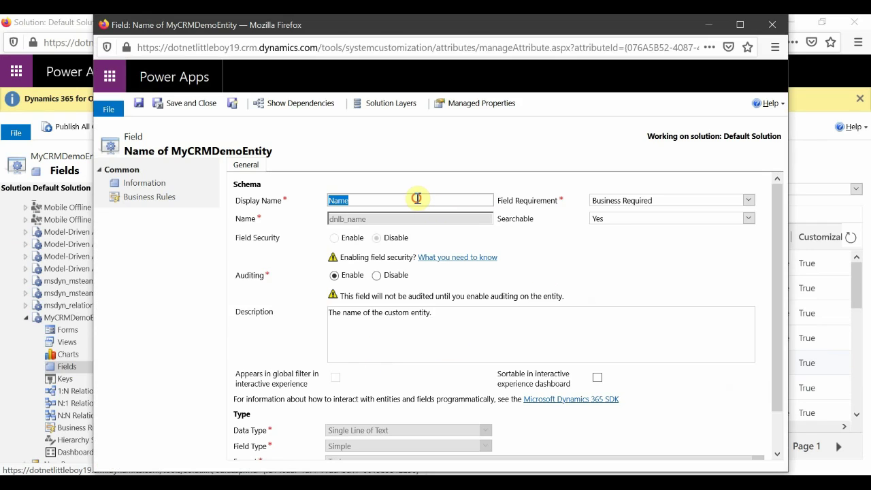
pyautogui.scroll(-2, 552, 331)
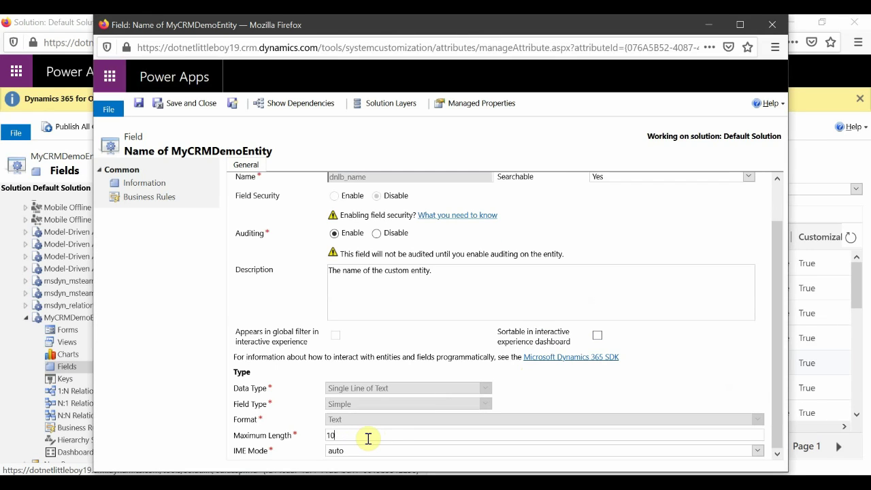
pyautogui.scroll(2, 605, 303)
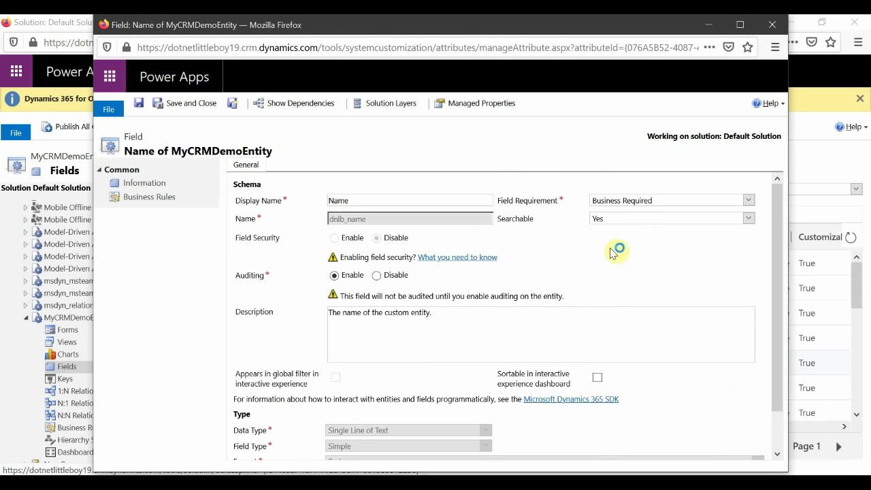
pyautogui.scroll(-2, 381, 408)
pyautogui.scroll(2, 405, 439)
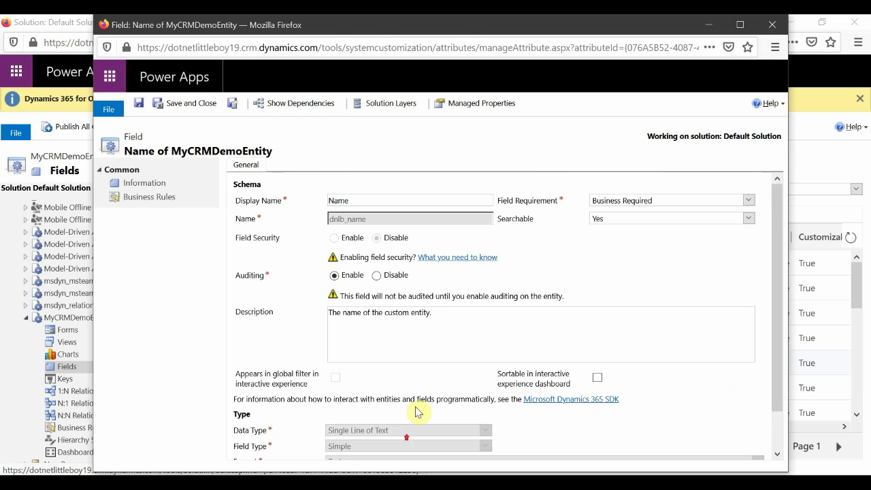
pyautogui.click(184, 102)
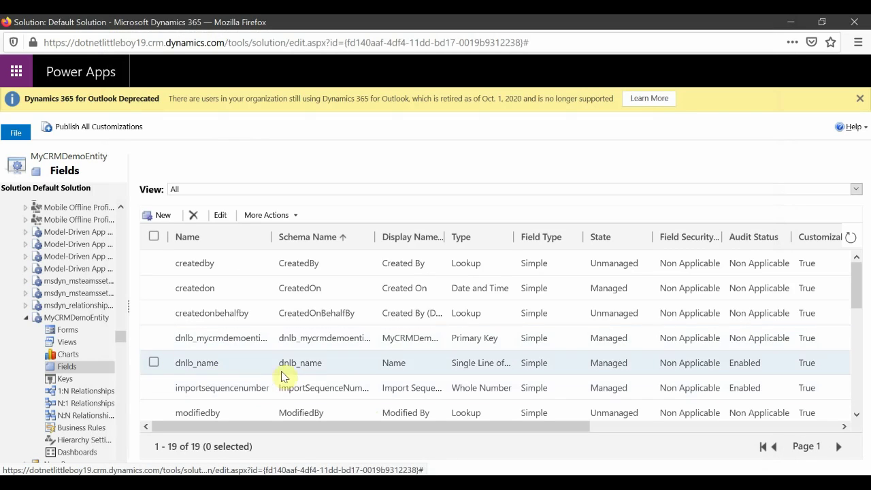
# Look through the fields of MyCRMDemoEntity in the Default Solution, focusing on the dnlb_name field
pyautogui.scroll(-8, 338, 376)
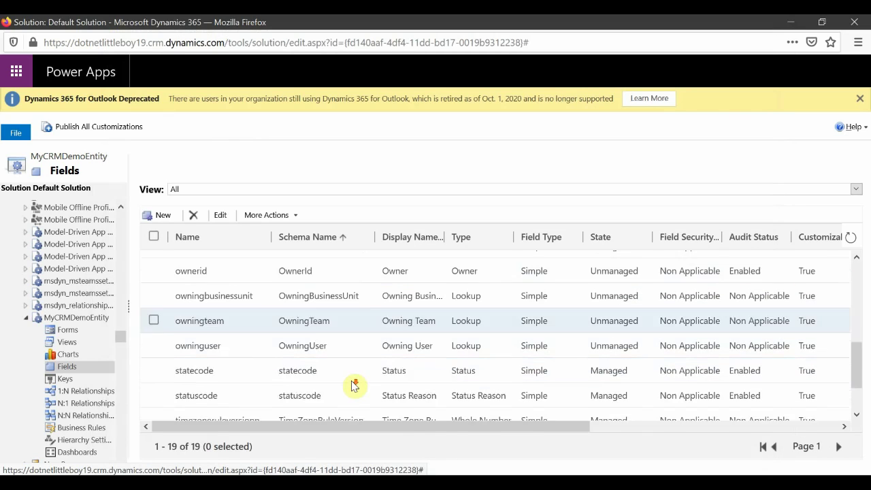
pyautogui.scroll(-1, 352, 383)
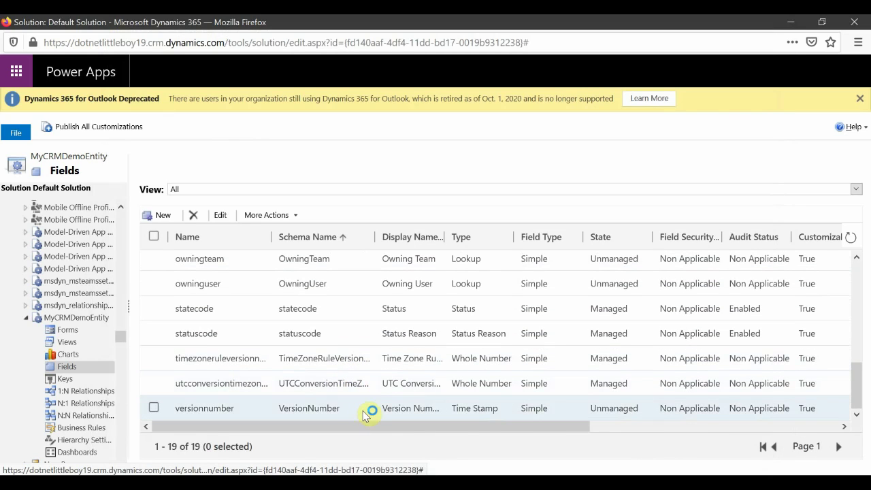
pyautogui.scroll(5, 362, 411)
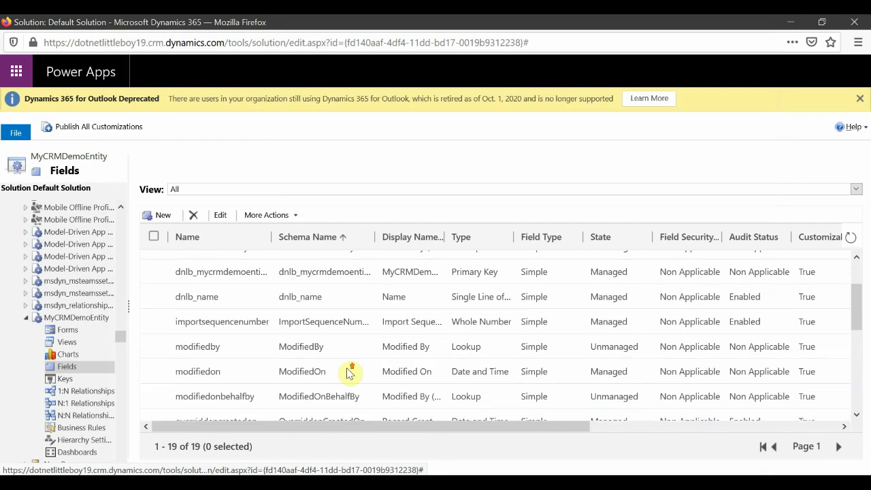
pyautogui.scroll(2, 348, 374)
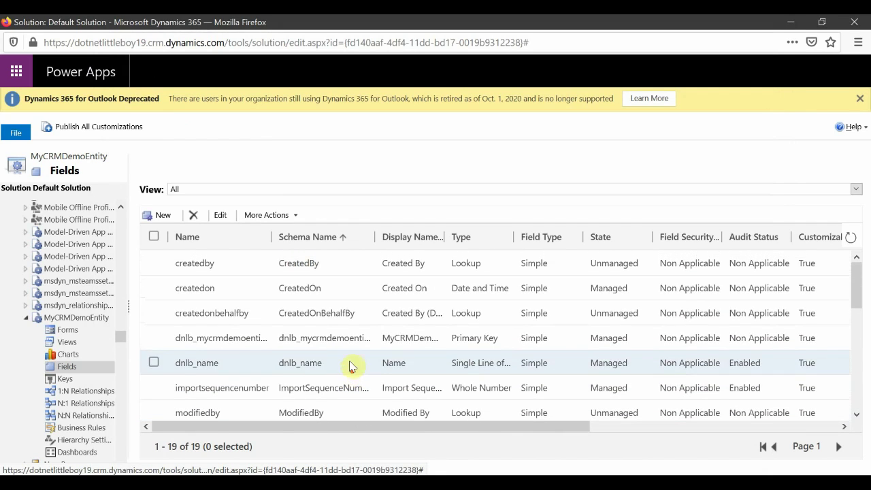
pyautogui.doubleClick(333, 335)
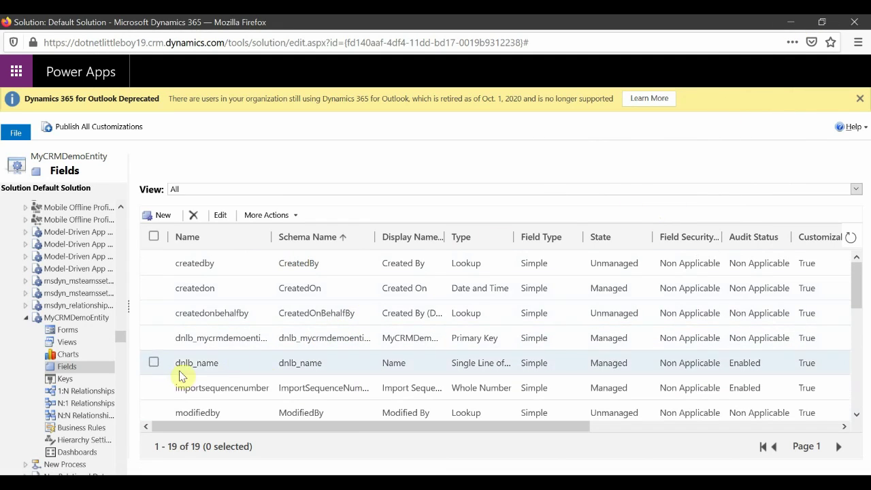
pyautogui.doubleClick(319, 367)
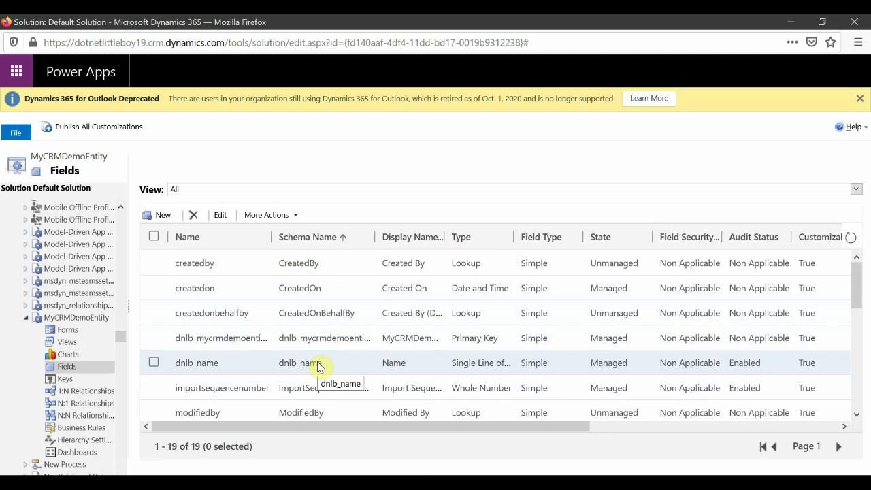
# Switch to the Advanced Find results for MyCRMDemoEntities and check the My First Record entry
pyautogui.moveTo(504, 484)
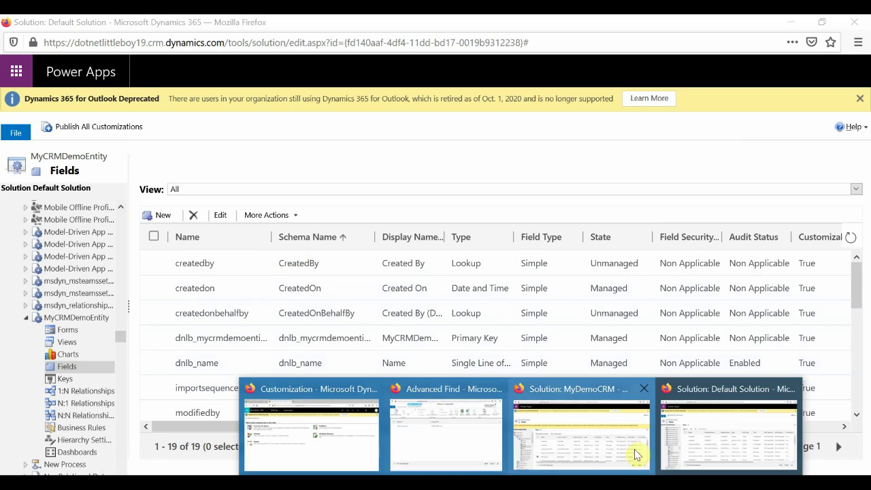
pyautogui.click(459, 450)
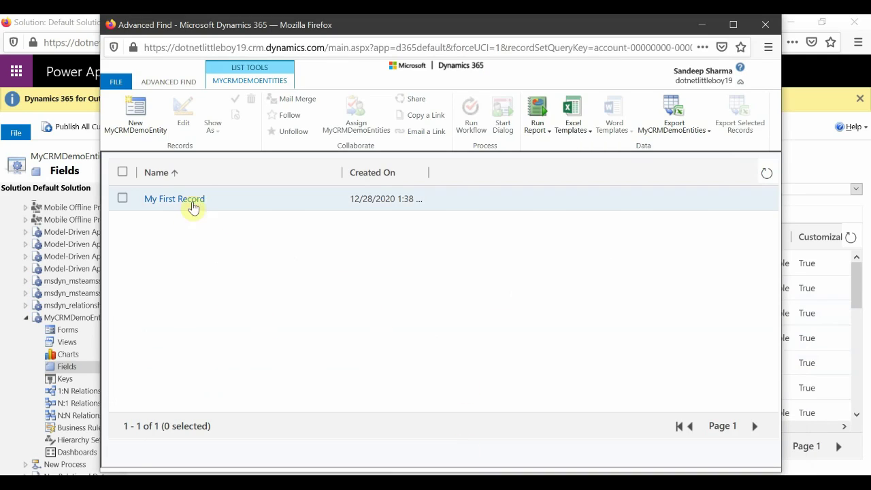
pyautogui.click(169, 201)
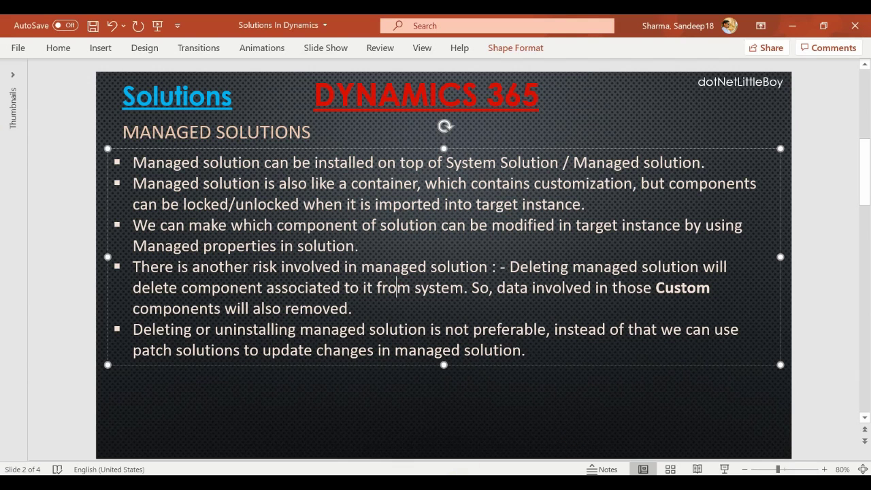
# Return to the Customization page, open Solutions, uninstall the managed MyDemoCRM solution, and refresh the solution list
pyautogui.click(340, 447)
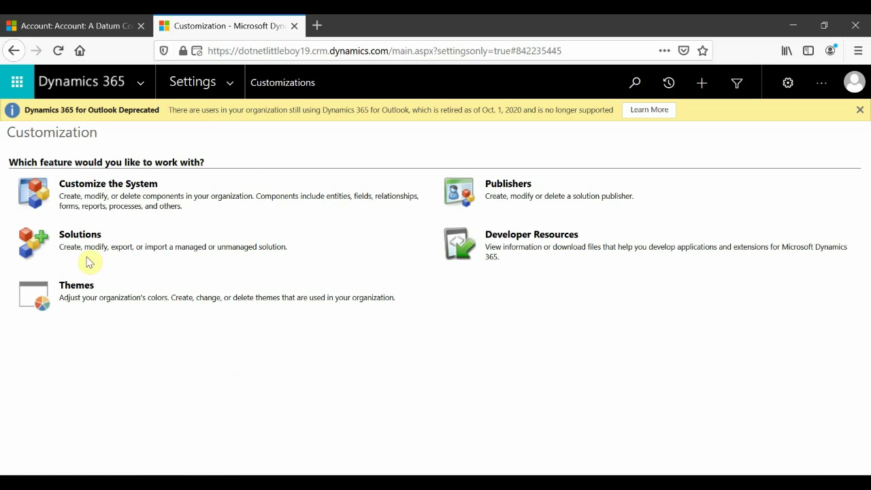
pyautogui.click(80, 235)
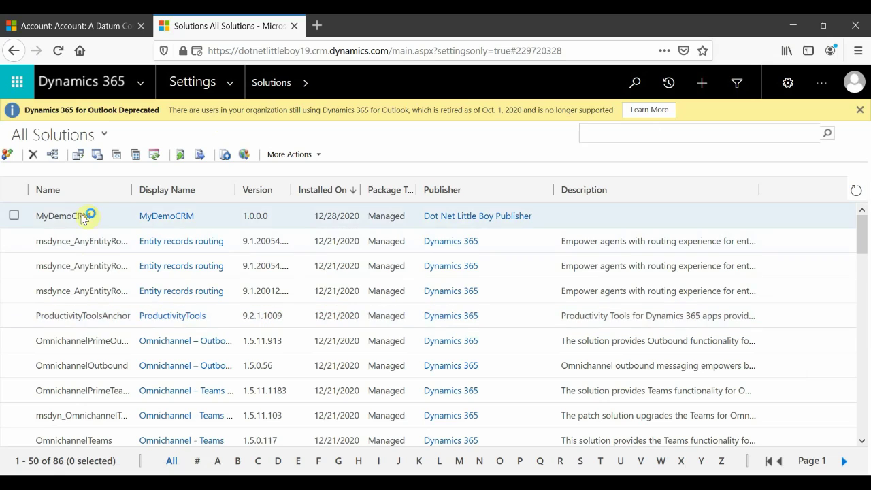
pyautogui.click(14, 216)
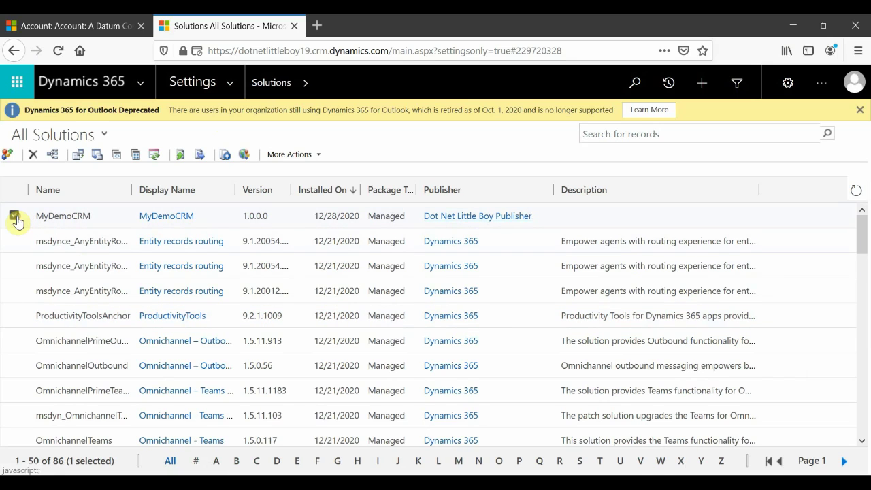
pyautogui.click(34, 155)
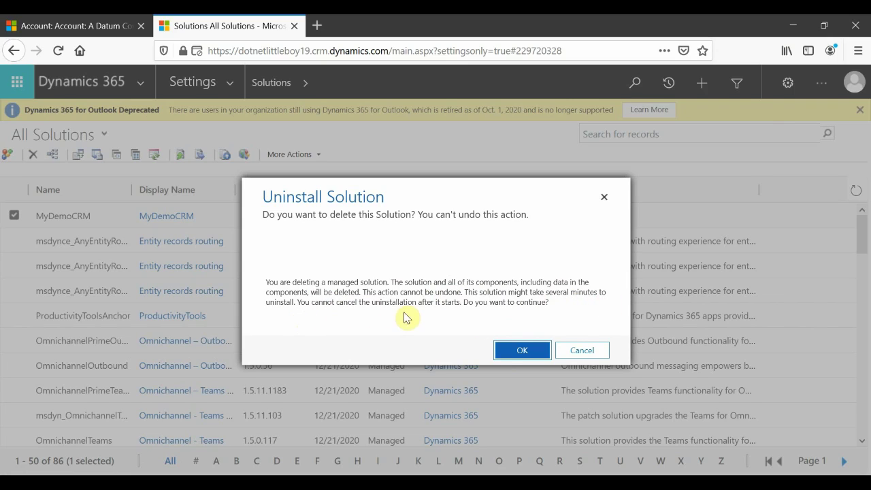
pyautogui.click(519, 350)
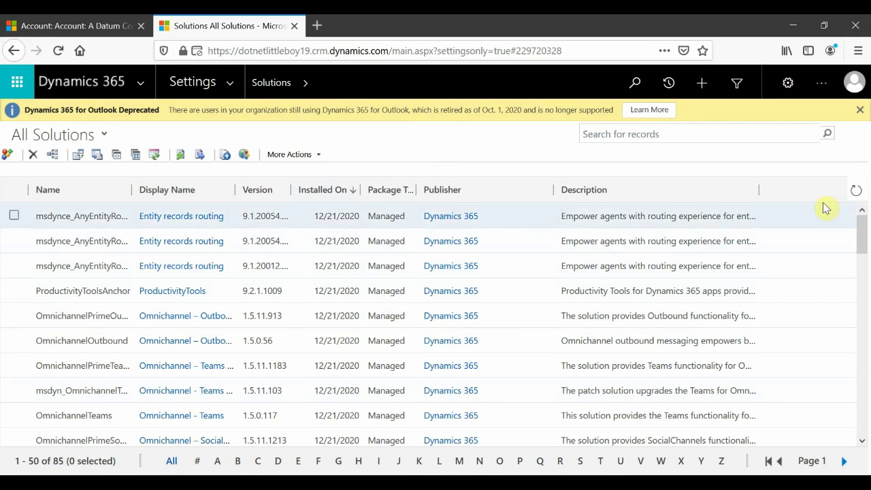
pyautogui.click(855, 189)
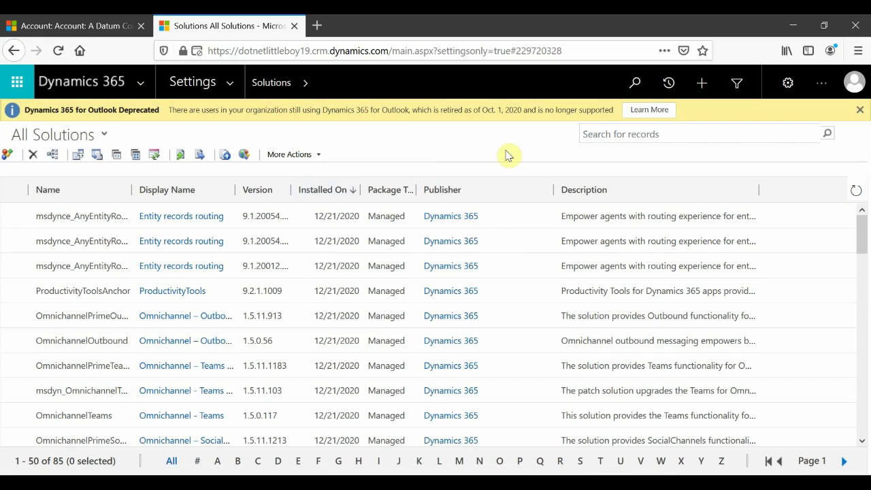
# Refresh the MyCRMDemoEntities results in the existing Advanced Find window and close that window
pyautogui.moveTo(520, 485)
pyautogui.click(468, 448)
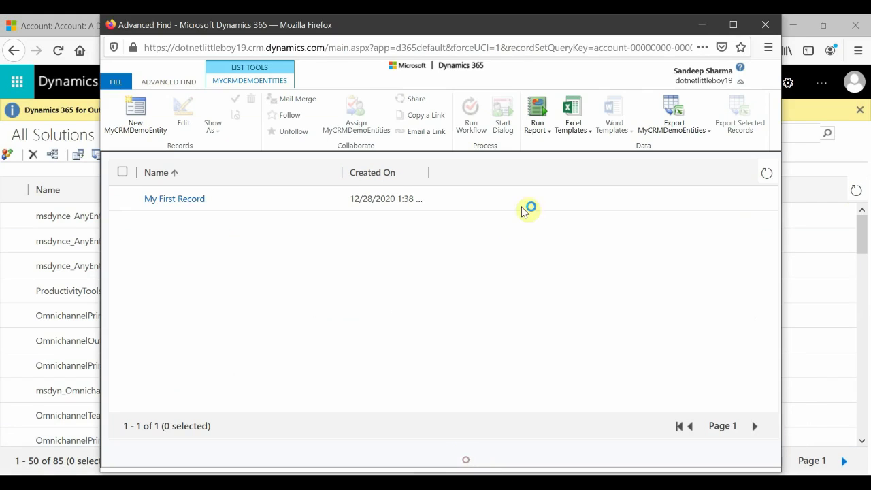
pyautogui.click(765, 176)
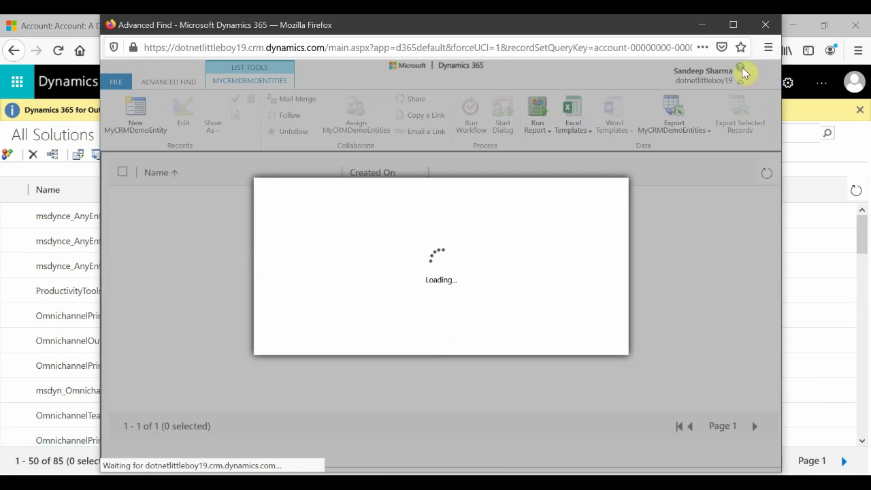
pyautogui.click(764, 26)
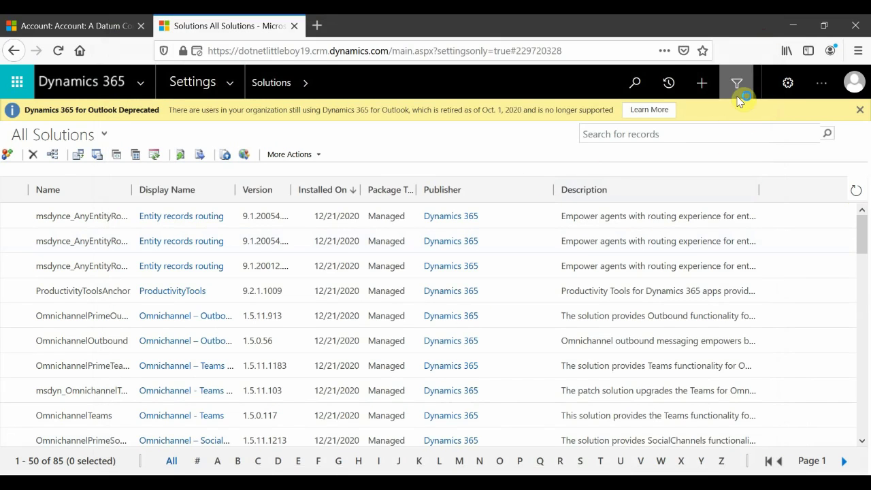
# Open a new Advanced Find from the A Datum Corporation account and search its entity list for MyCRMDemoEntities
pyautogui.click(78, 28)
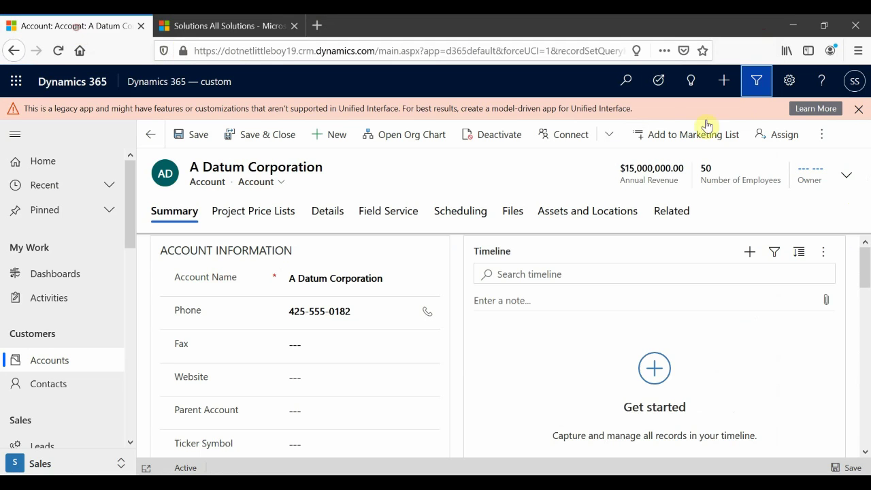
pyautogui.click(755, 82)
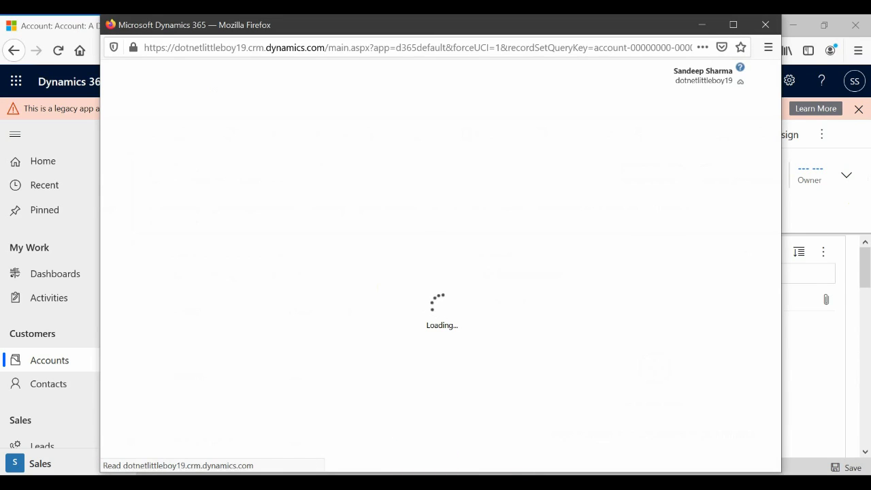
pyautogui.moveTo(439, 455)
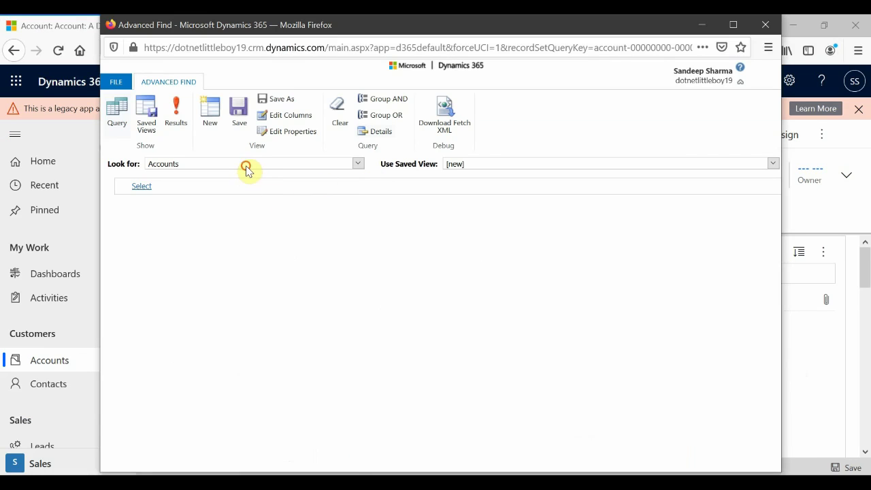
pyautogui.click(247, 166)
pyautogui.press('m')
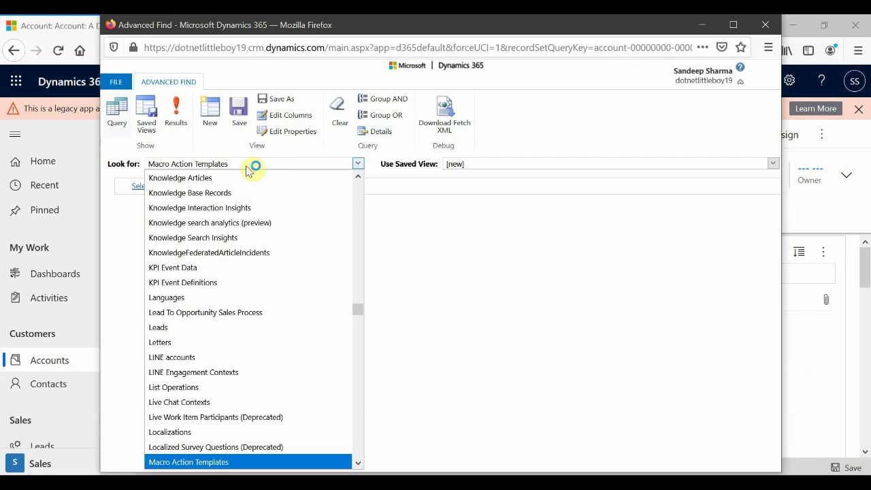
pyautogui.press('Down')
pyautogui.press('Down')
pyautogui.press('Down')
pyautogui.press('Down')
pyautogui.press('Down')
pyautogui.press('Down')
pyautogui.press('Down')
pyautogui.press('Down')
pyautogui.press('Down')
pyautogui.press('Down')
pyautogui.press('Down')
pyautogui.press('Down')
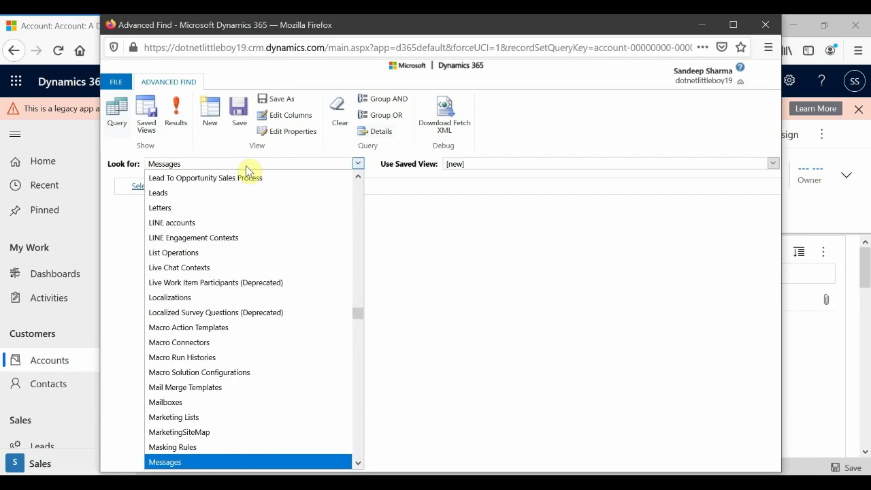
pyautogui.press('Down')
pyautogui.press('Down')
pyautogui.press('Down')
pyautogui.press('Return')
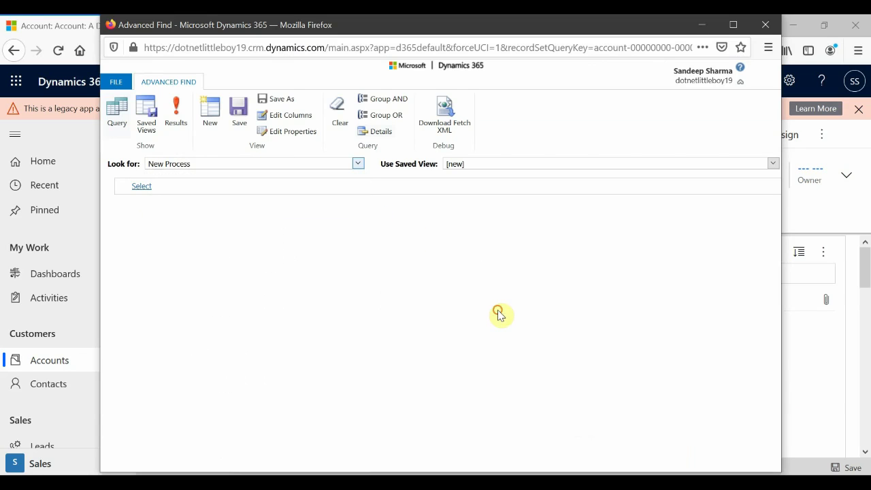
# Minimize the Advanced Find window and switch to the Managed Solutions slide in PowerPoint
pyautogui.click(700, 25)
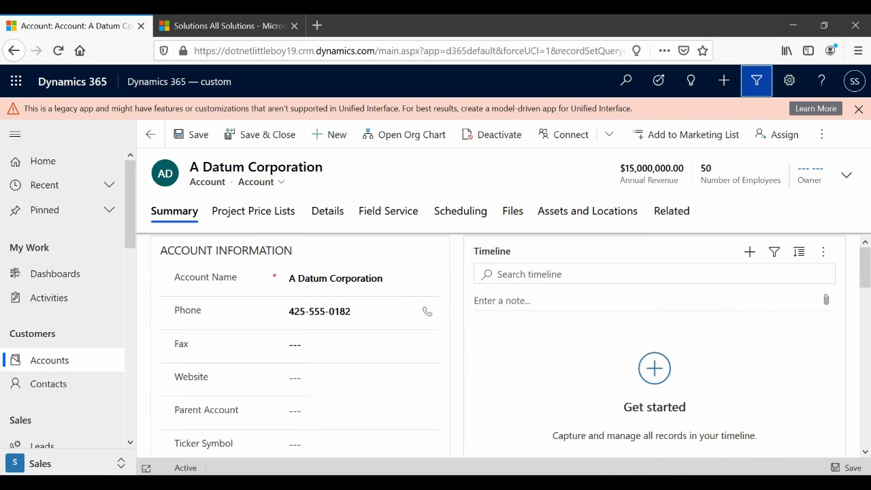
pyautogui.hotkey('alt', 'Tab')
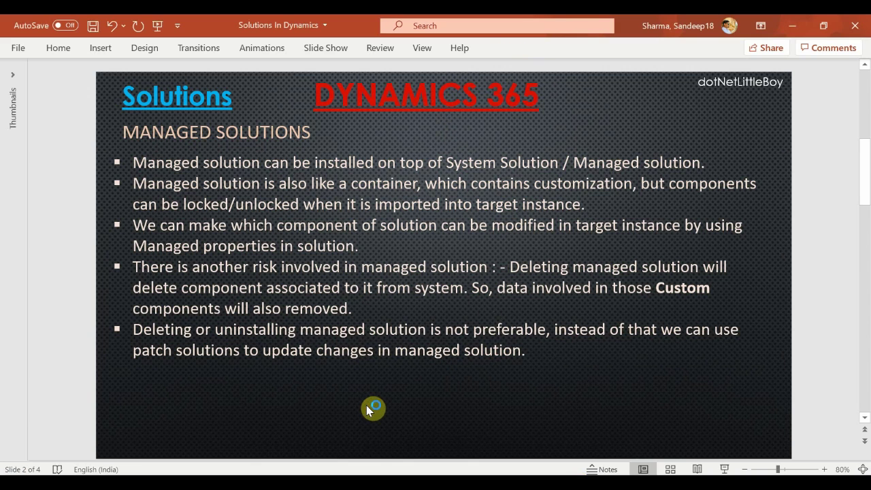